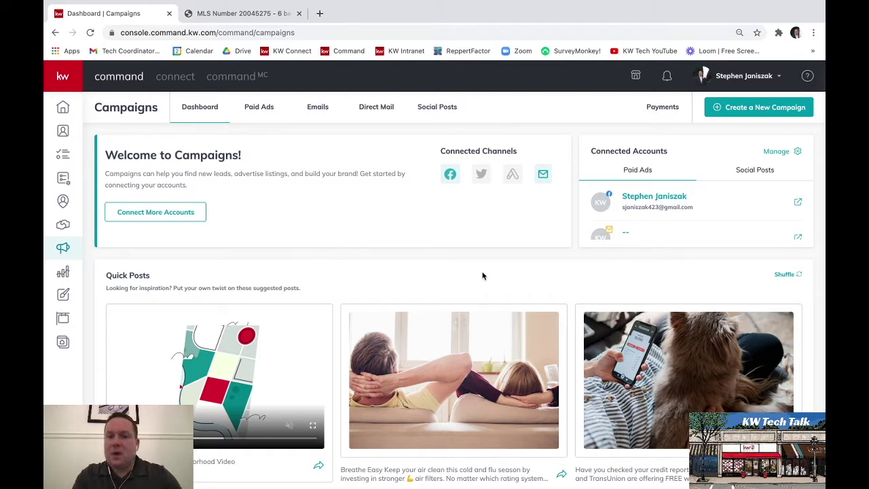
- Start a new campaign from the Campaigns dashboard to reach the campaign type chooser
click(747, 113)
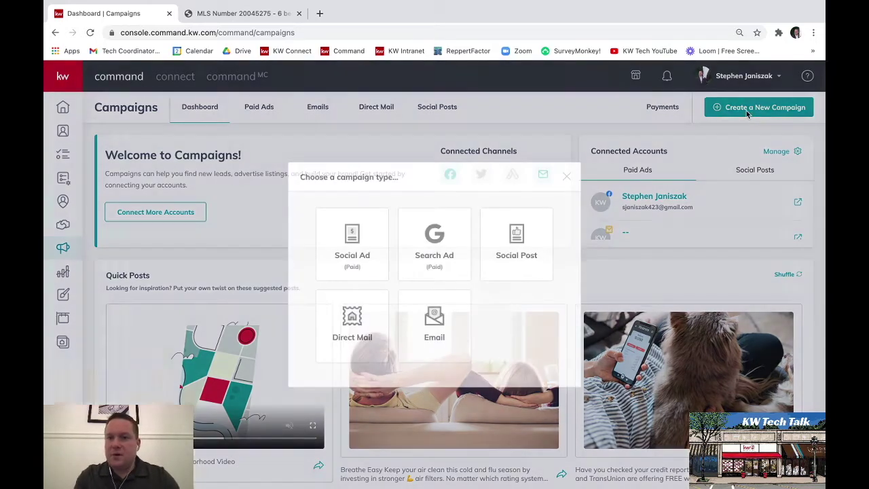
- Choose the Direct Mail campaign type, then switch to the MLS 20045275 listing tab
click(354, 341)
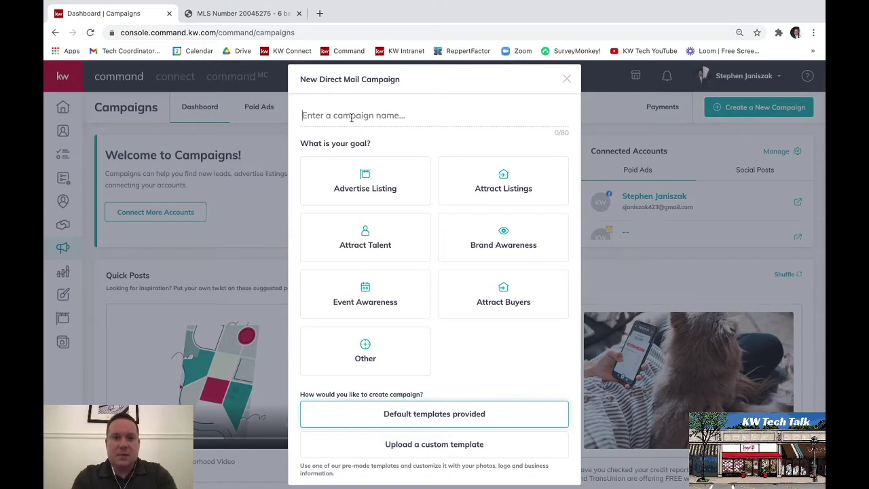
click(218, 15)
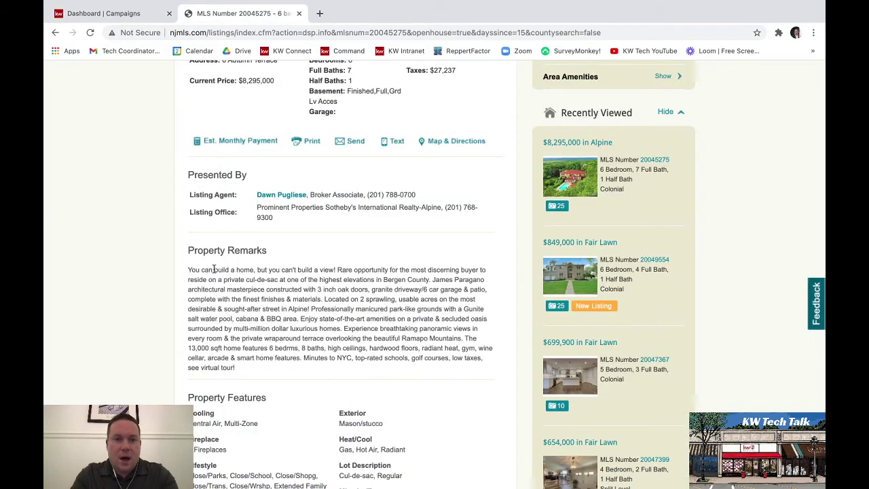
scroll(213, 269, up, 10)
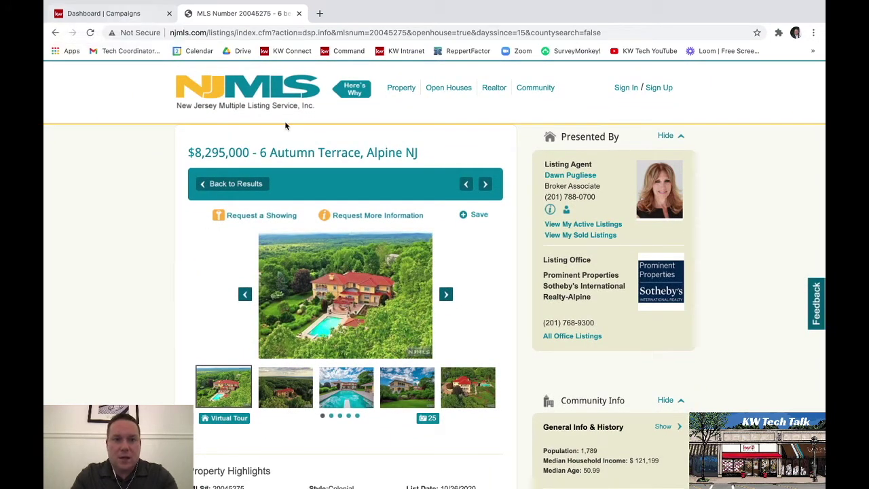
drag(262, 154, 430, 161)
key(ctrl+c)
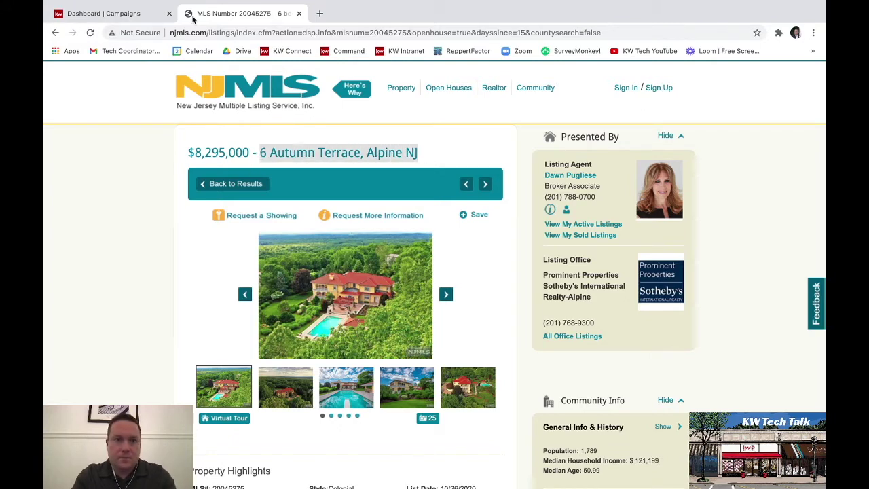
click(128, 15)
click(402, 115)
key(ctrl+v)
- Choose the Advertise Listing goal with default templates and proceed to set up the campaign
click(387, 197)
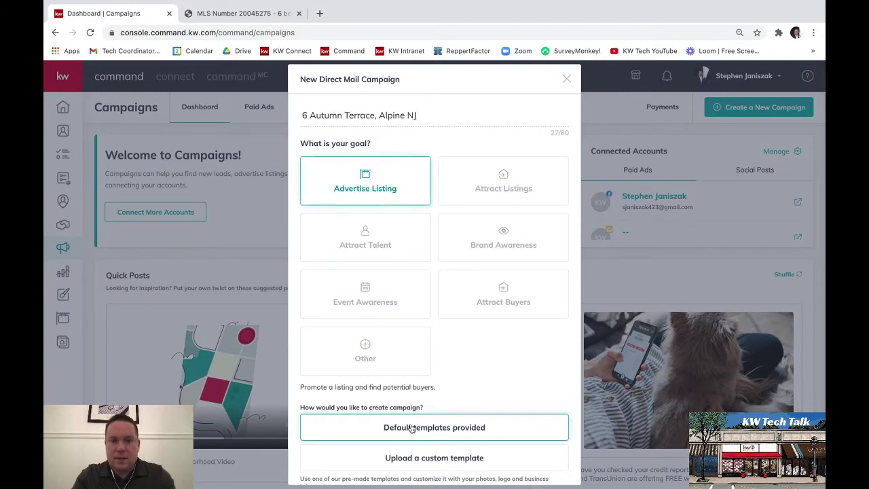
scroll(437, 435, down, 2)
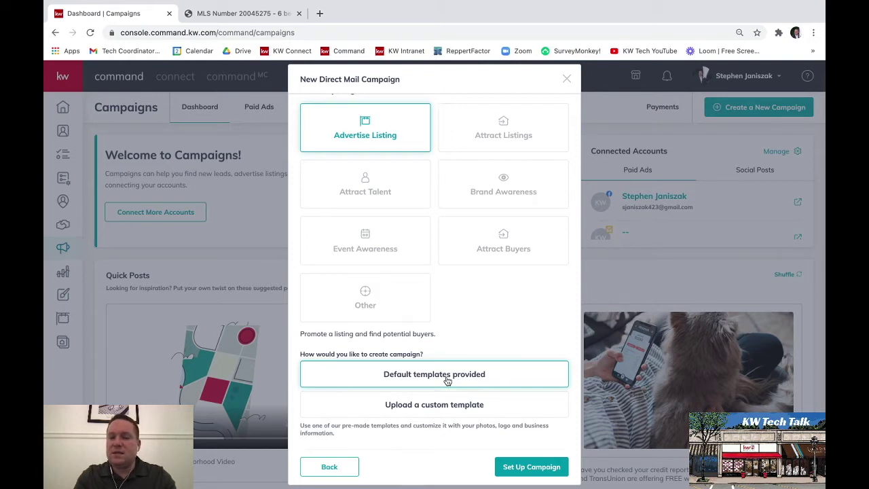
click(525, 473)
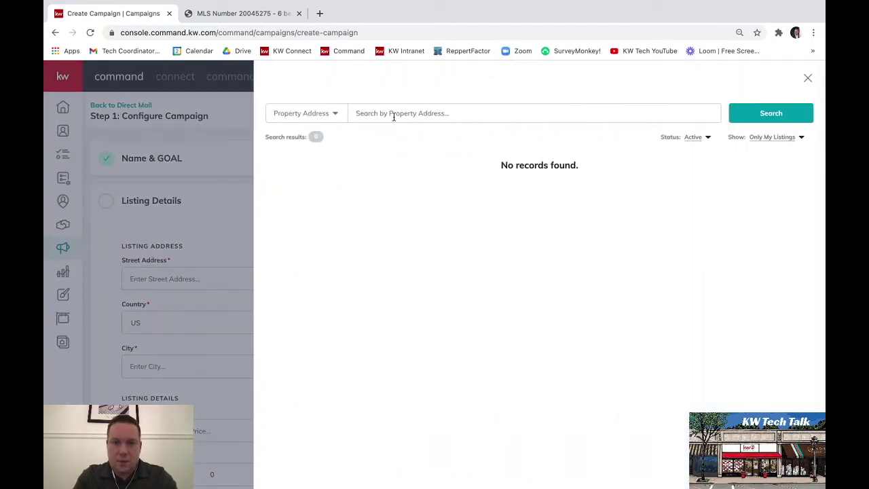
click(391, 113)
key(super+v)
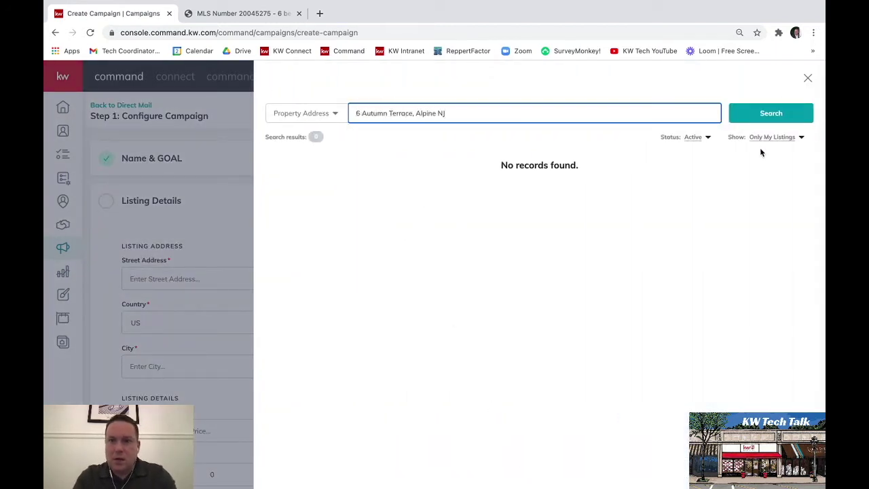
click(780, 121)
click(775, 140)
click(757, 151)
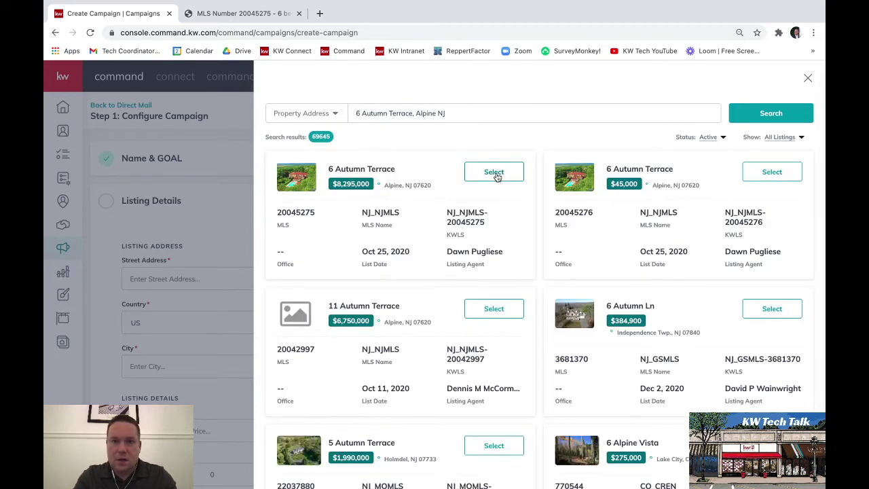
click(493, 172)
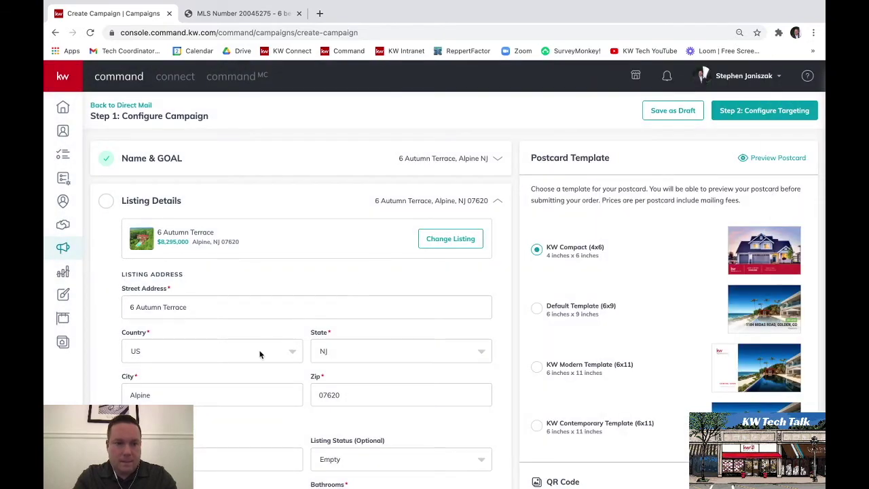
- Check the bedroom and bathroom counts on the MLS listing page
scroll(259, 353, down, 2)
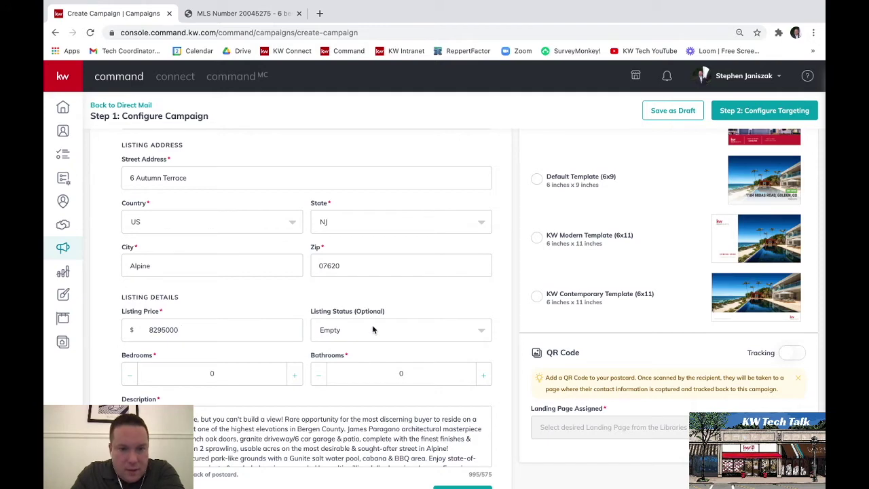
click(218, 17)
scroll(152, 301, down, 4)
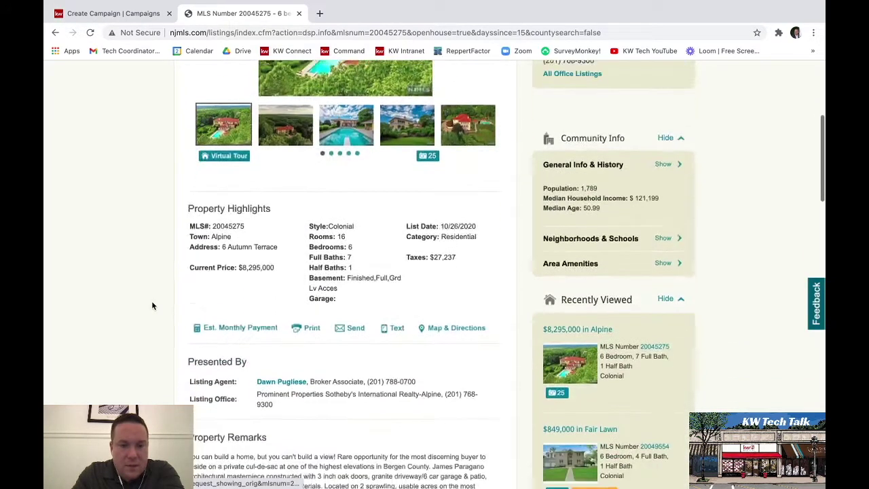
scroll(151, 306, down, 1)
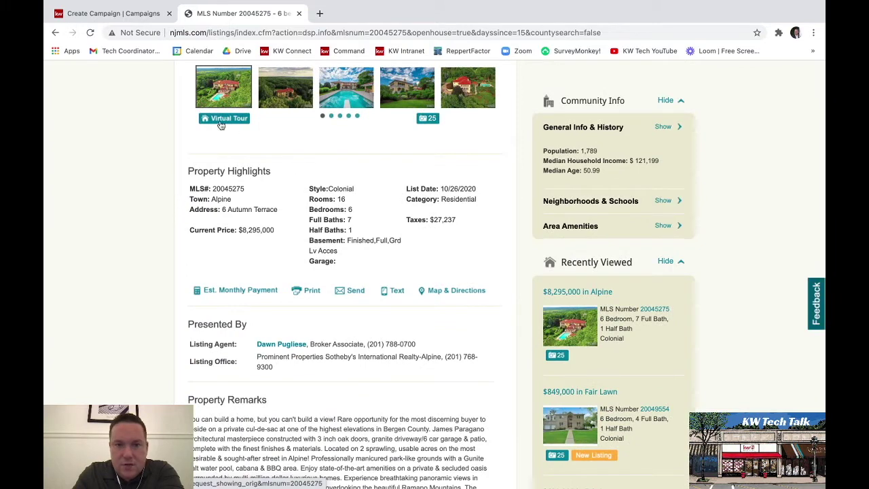
click(107, 14)
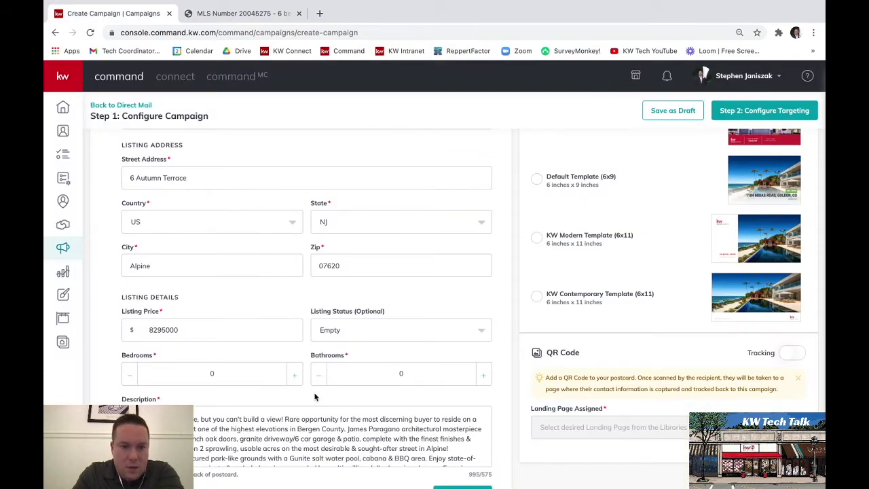
- Set the listing to 6 bedrooms and 7.5 bathrooms
click(295, 376)
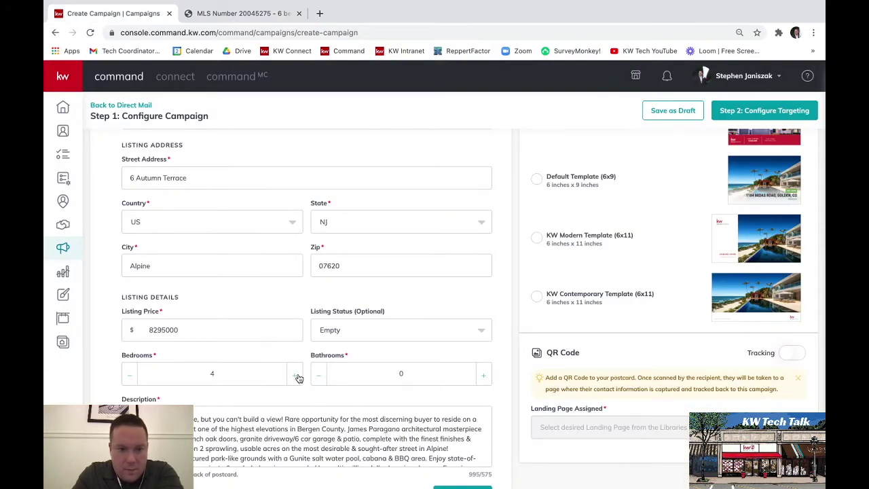
click(483, 375)
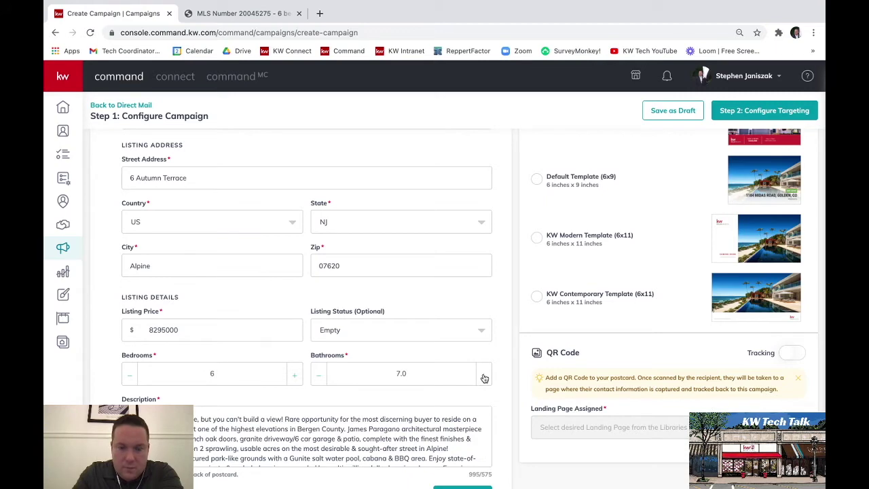
scroll(484, 378, down, 2)
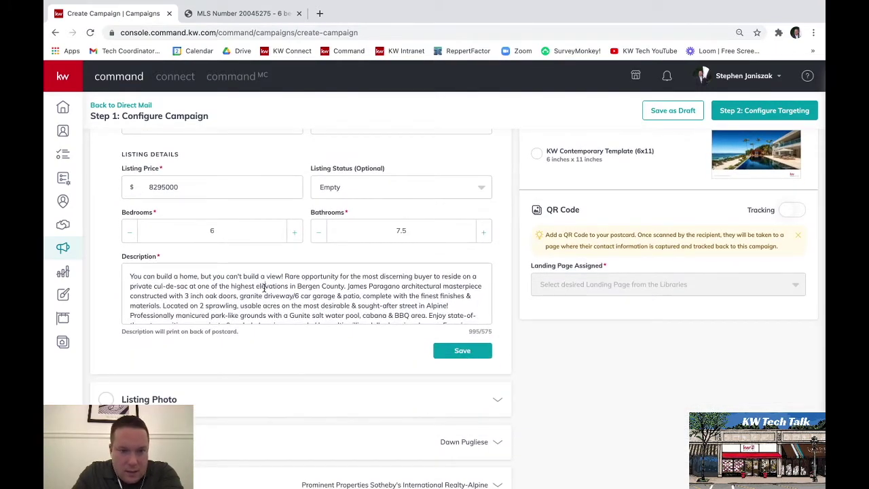
click(285, 279)
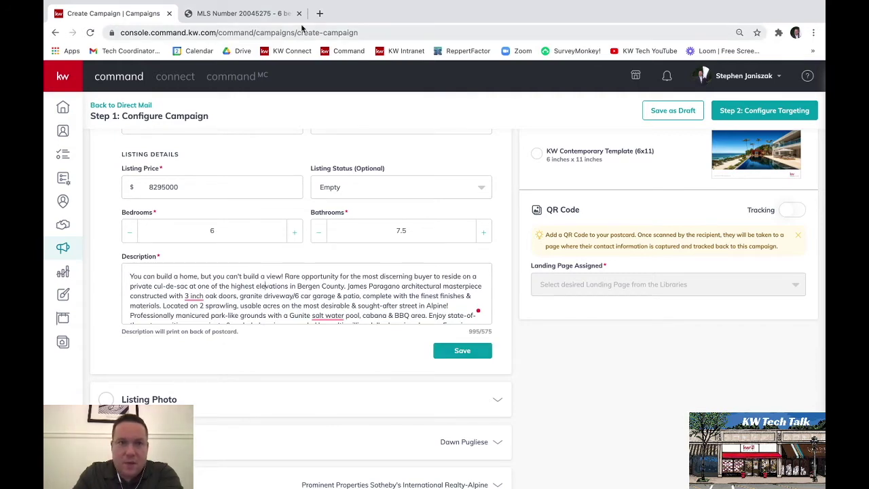
- Compare with the MLS remarks and start 'Rare opportunity' as a new paragraph
click(244, 13)
scroll(220, 298, down, 2)
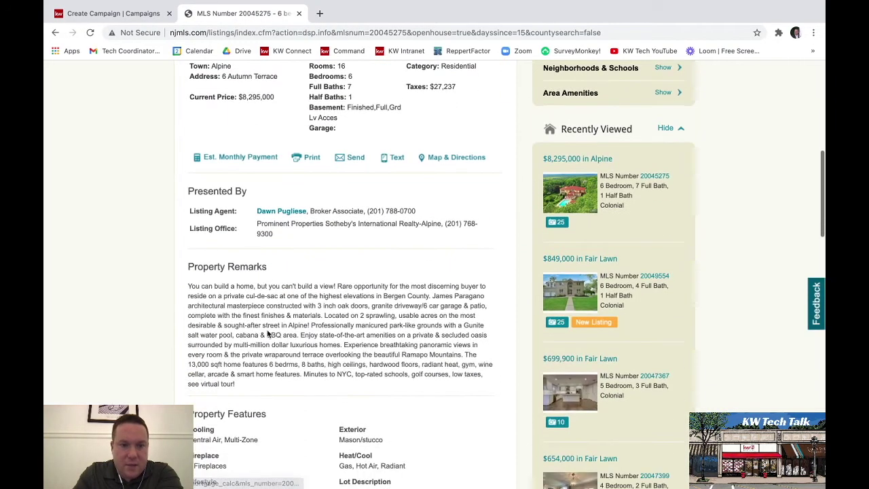
click(109, 12)
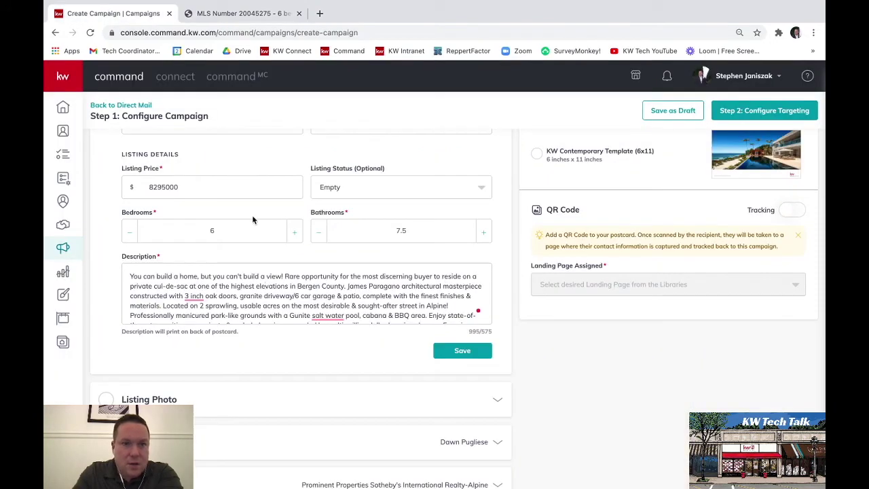
click(285, 276)
key(Return)
key(Return)
- Correct '3 inch' to '3-inch' in the description
scroll(417, 302, down, 2)
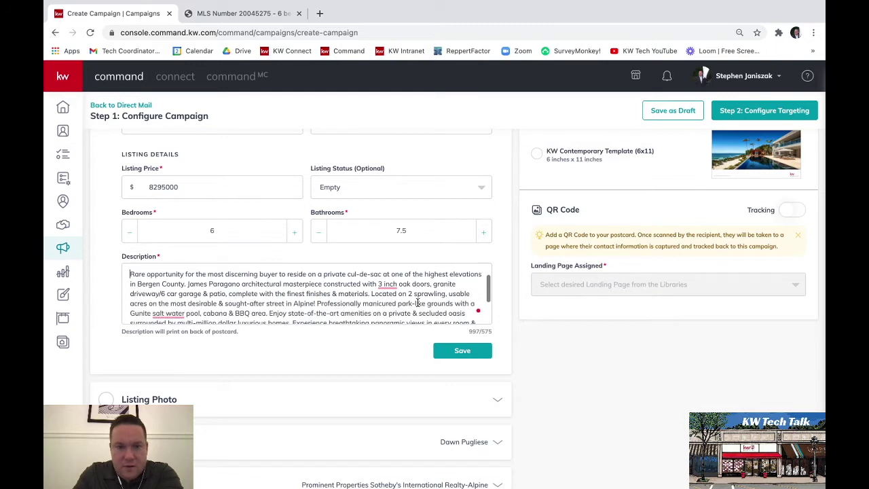
right_click(387, 269)
click(386, 286)
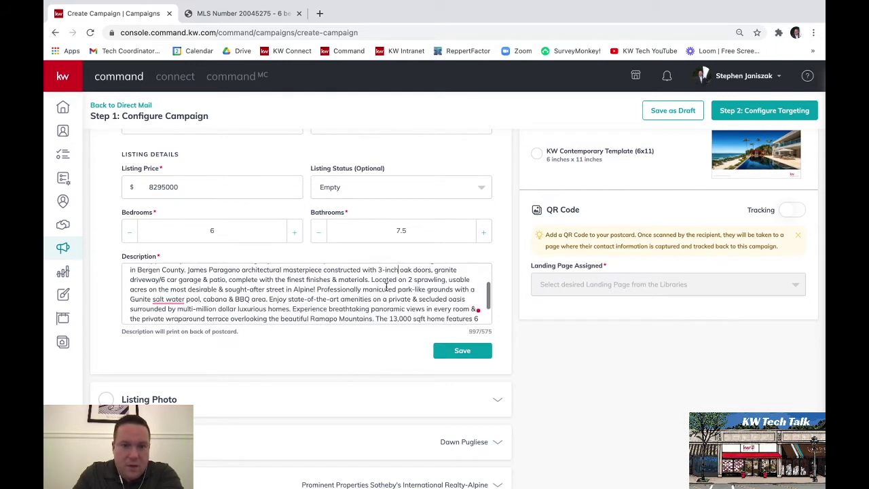
scroll(385, 286, up, 2)
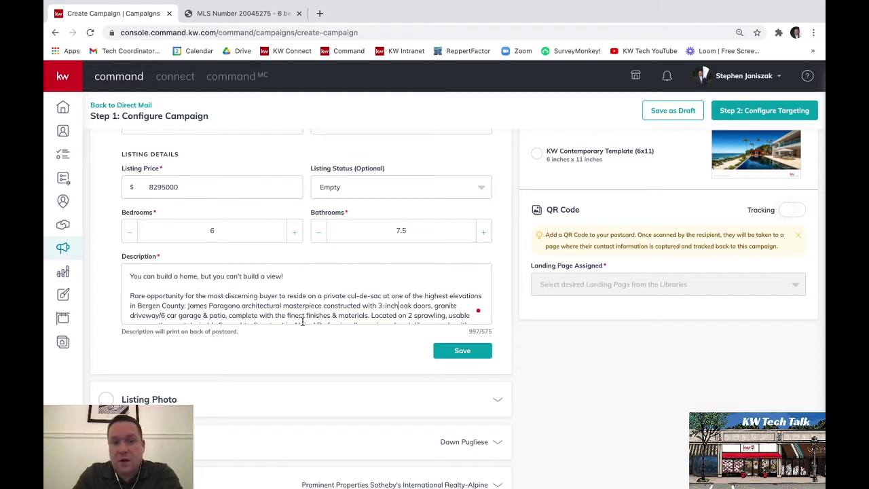
scroll(352, 319, down, 2)
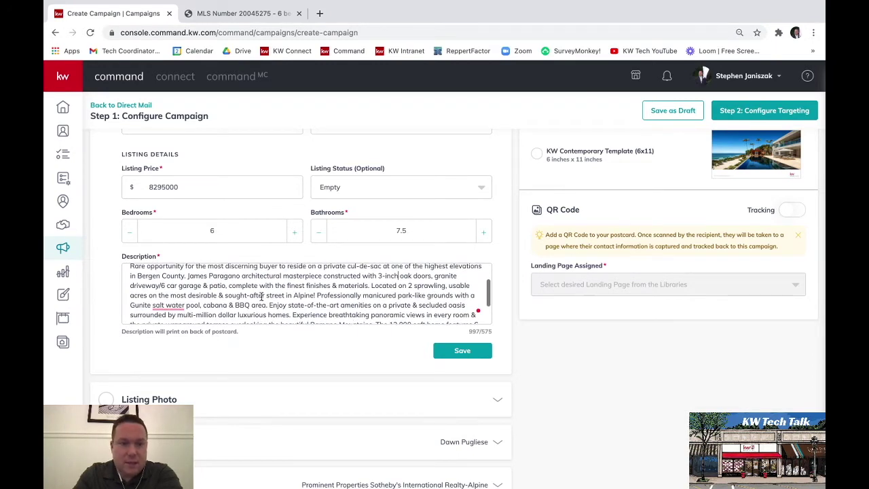
- Insert the reworked opening paragraphs before 'Located' and change 'salt water' to 'saltwater'
click(372, 287)
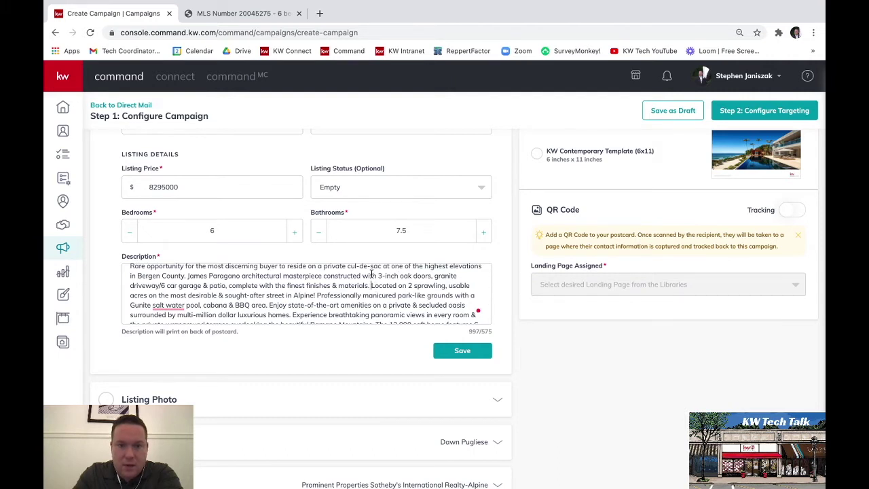
key(Return)
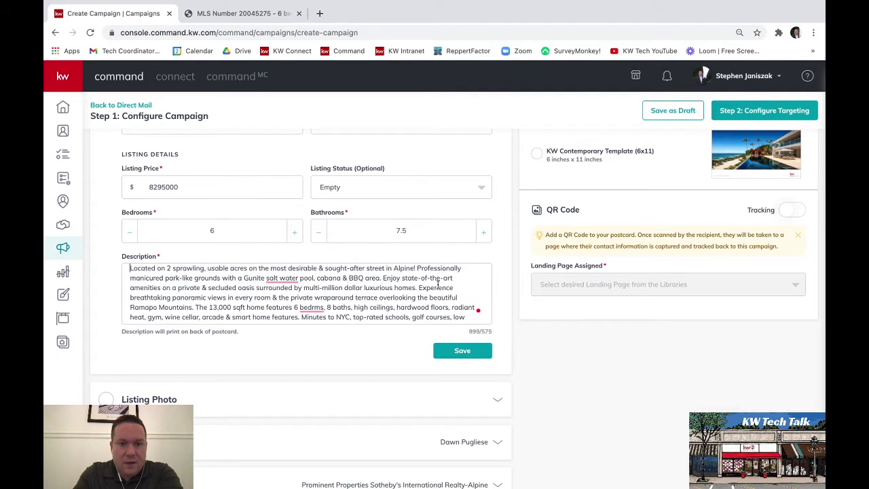
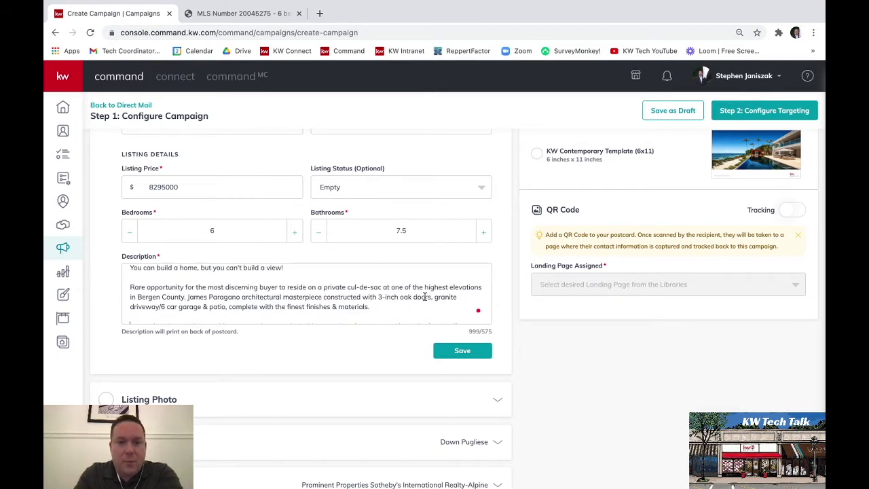
scroll(419, 298, down, 3)
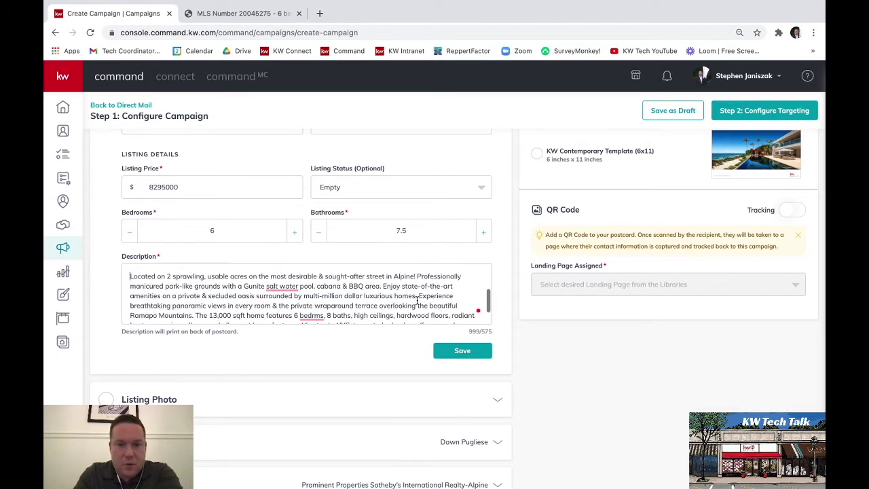
click(275, 286)
click(283, 312)
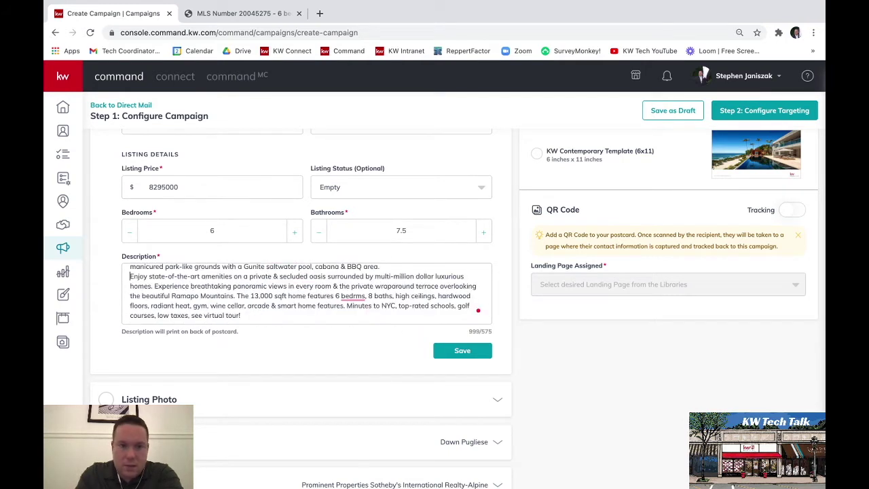
- Delete the trailing text and amenities paragraph to reach 532 of 575 characters, then save
mouse_move(351, 294)
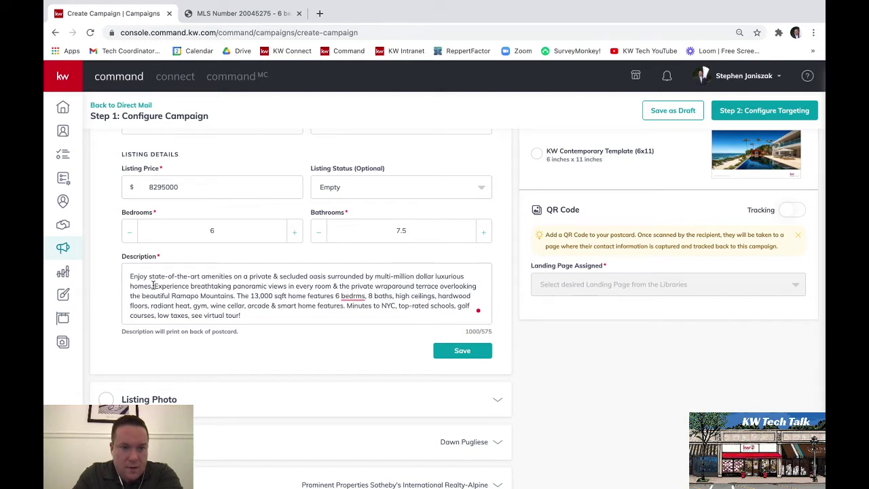
drag(153, 286, 322, 316)
key(BackSpace)
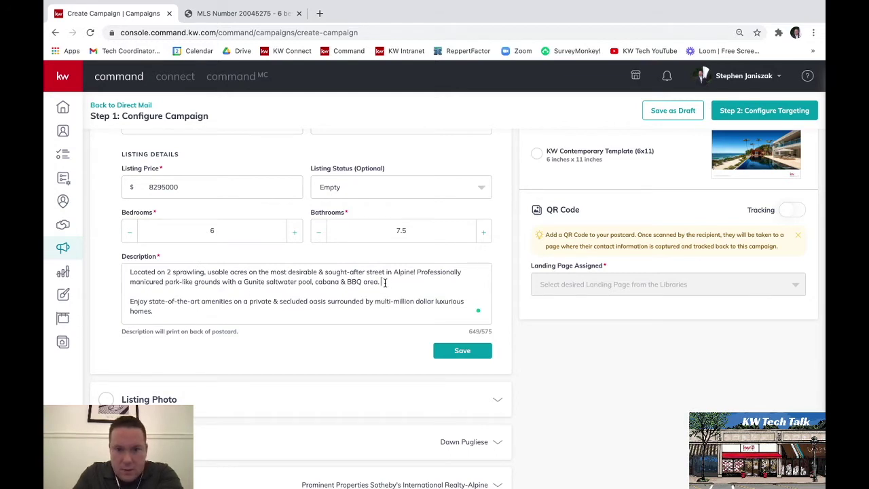
drag(382, 282, 413, 314)
key(BackSpace)
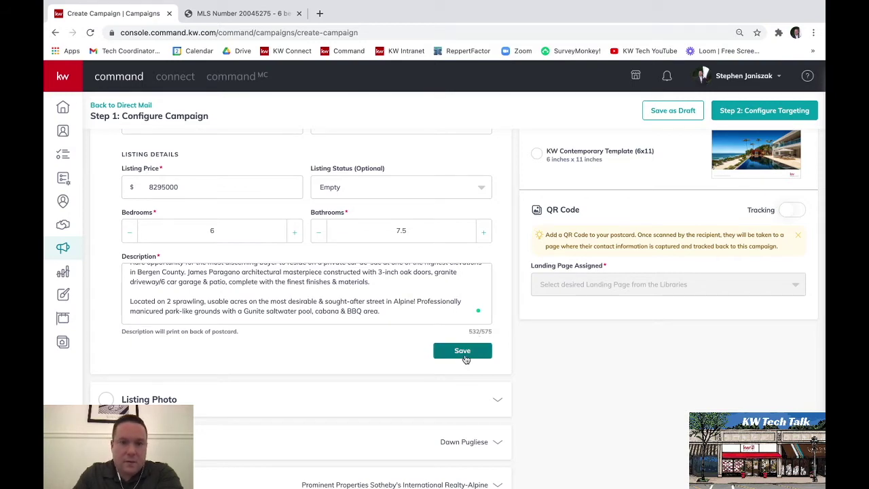
click(462, 351)
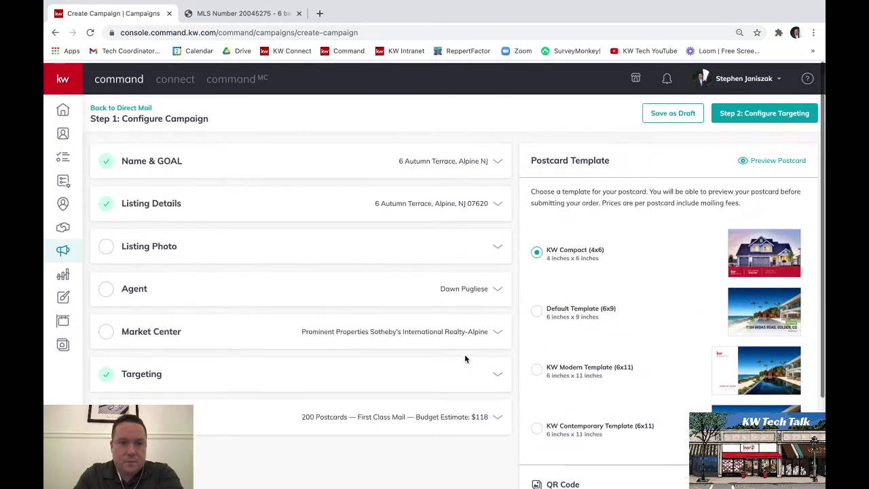
- Make the first aerial photo the listing photo in the Listing Photo section
click(156, 245)
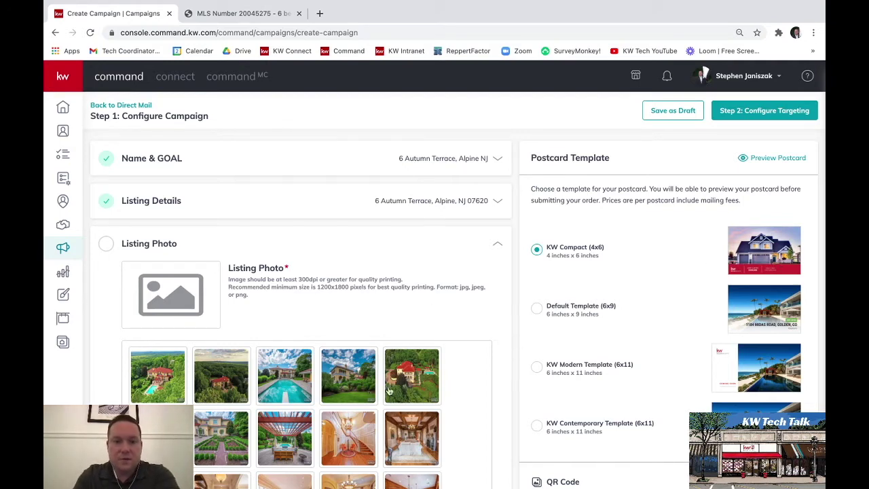
click(170, 386)
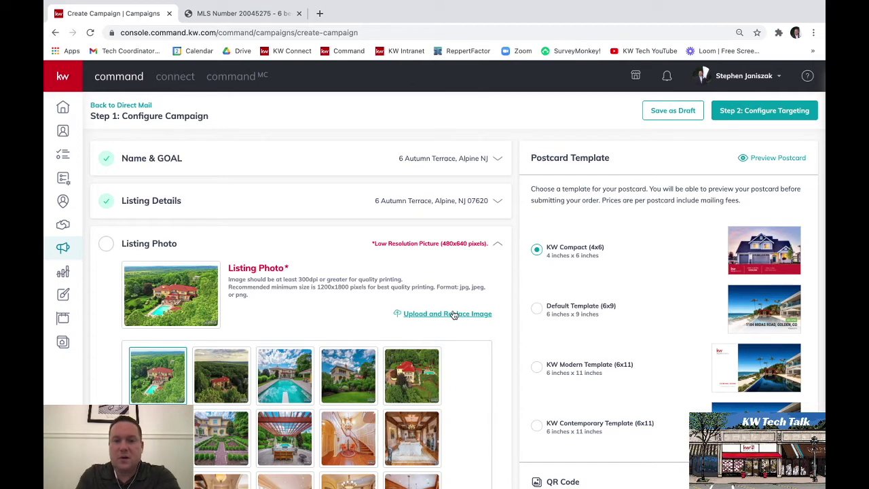
- Upload 259715.jpg from the Desktop as the replacement listing photo and save
click(452, 314)
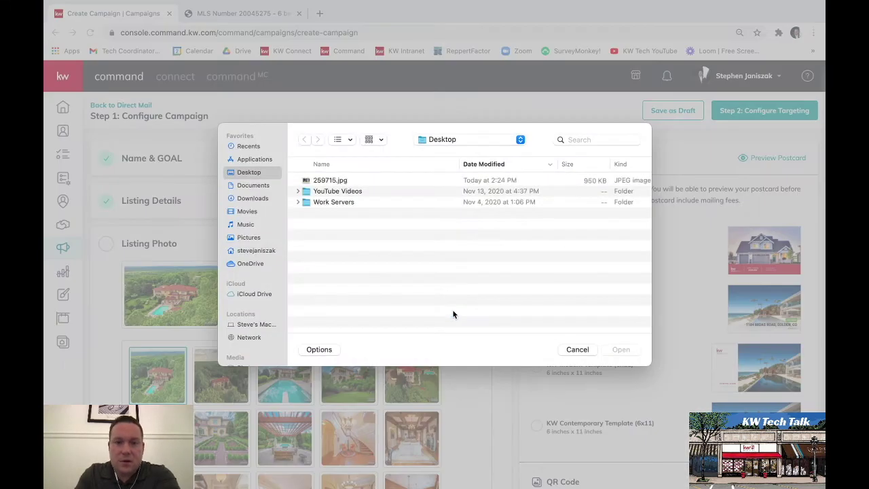
click(331, 180)
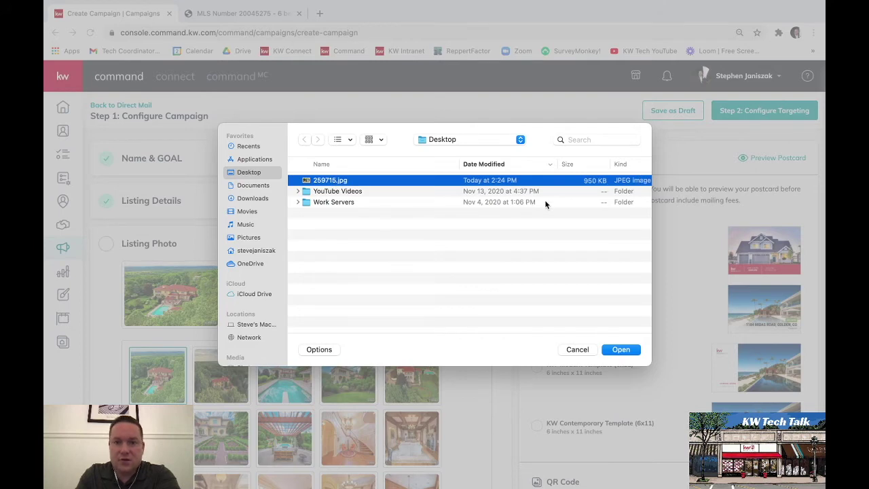
click(621, 349)
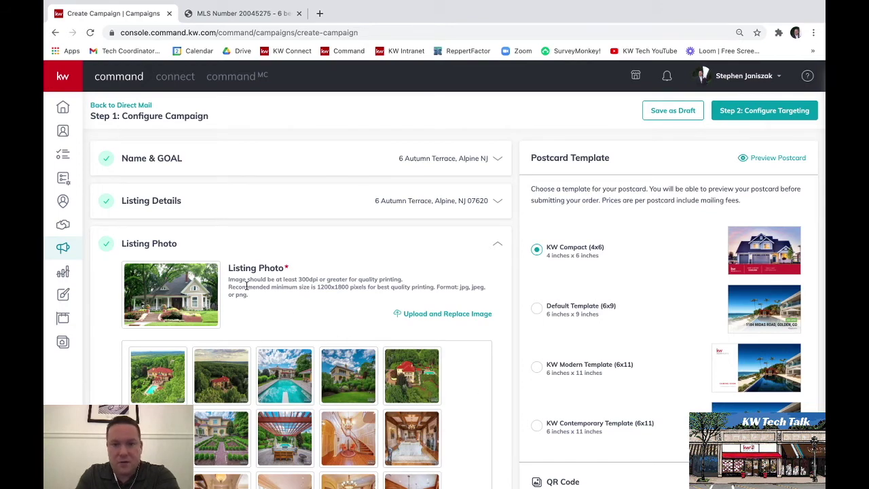
scroll(466, 383, down, 5)
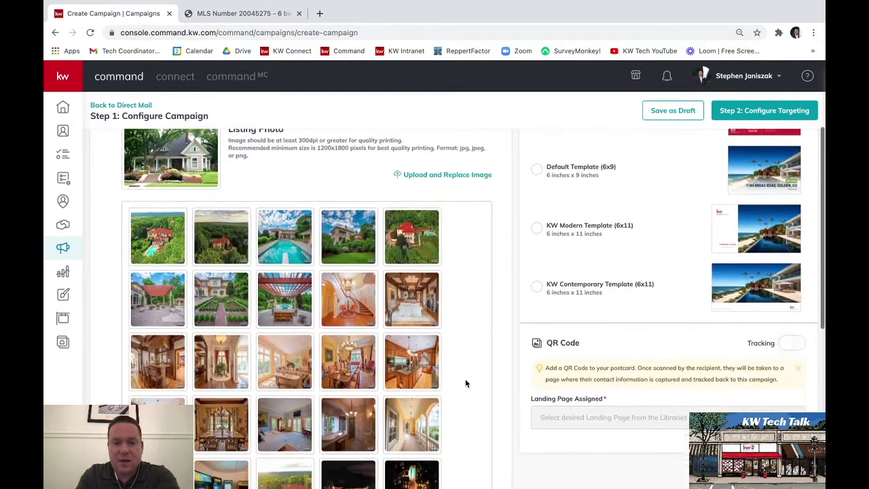
scroll(465, 384, down, 1)
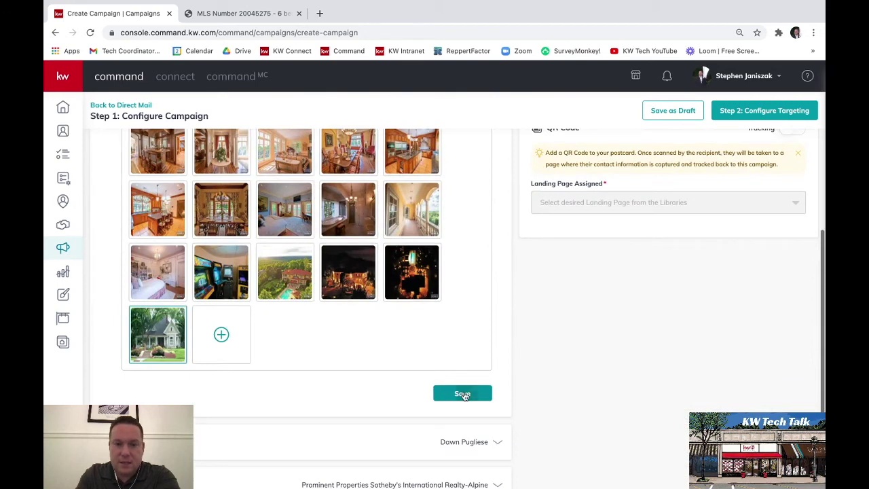
click(462, 394)
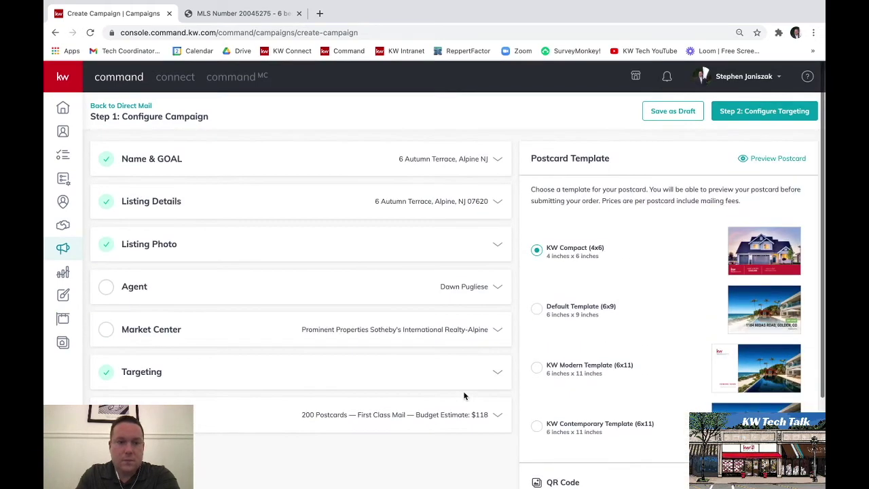
- Replace the agent's first name, last name and e-mail with the user's own and save
click(135, 286)
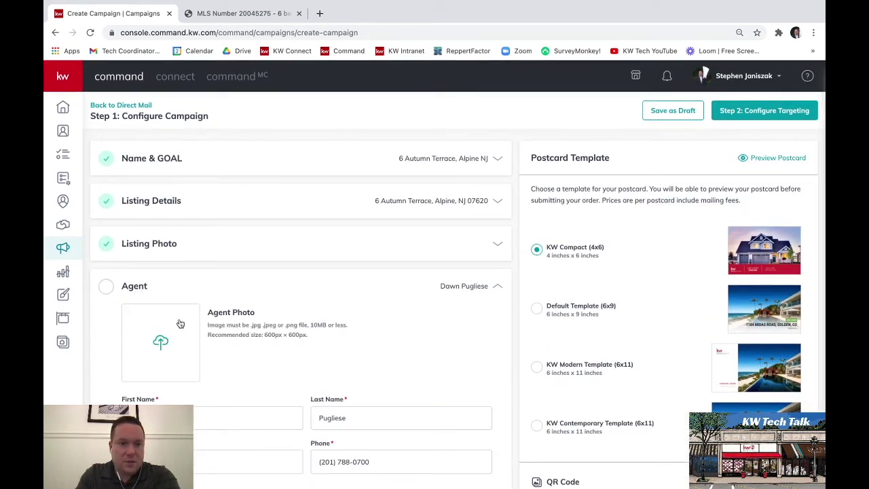
scroll(297, 352, down, 2)
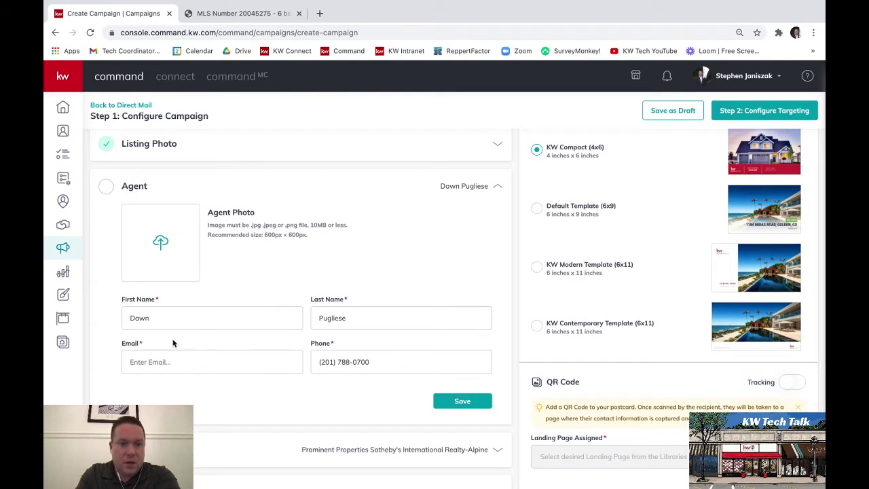
drag(171, 324, 113, 324)
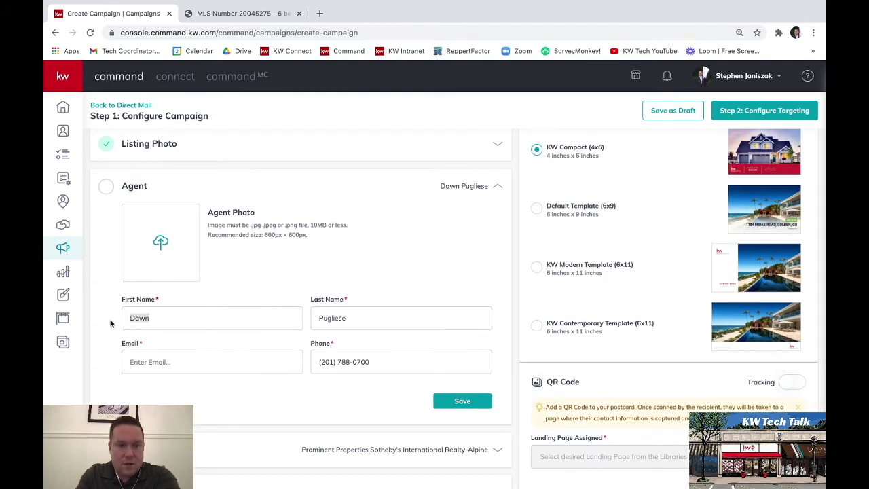
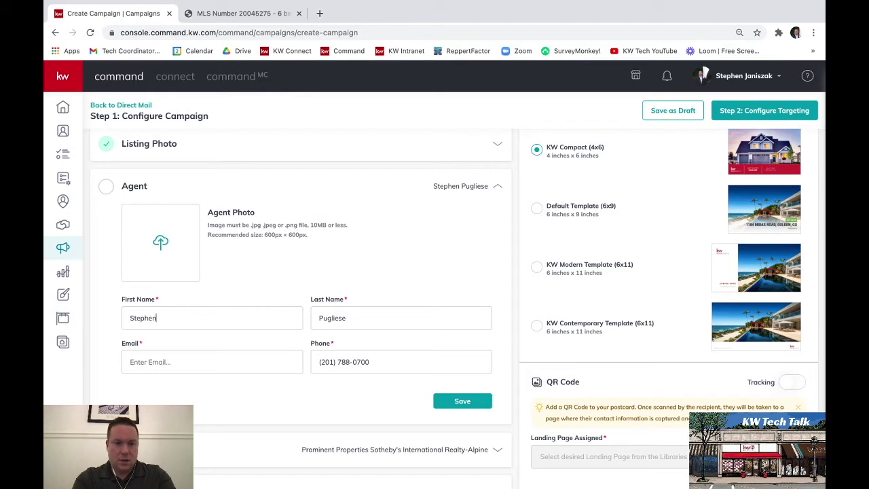
key(Tab)
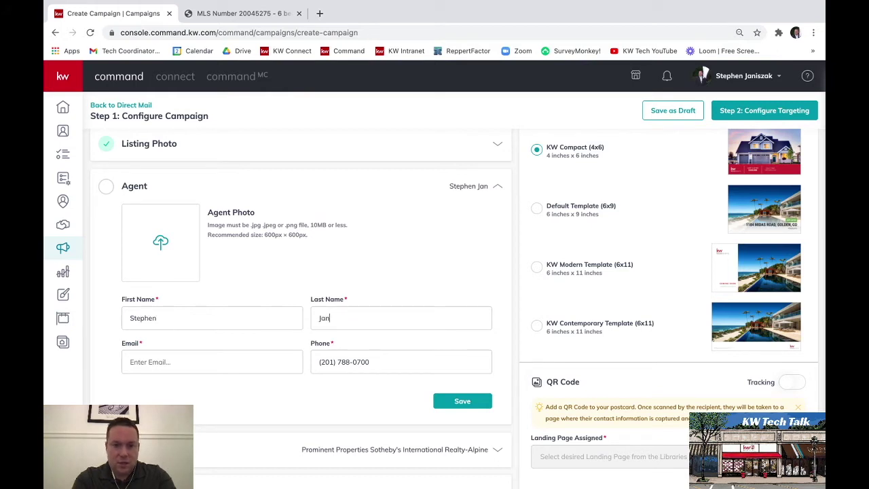
key(Tab)
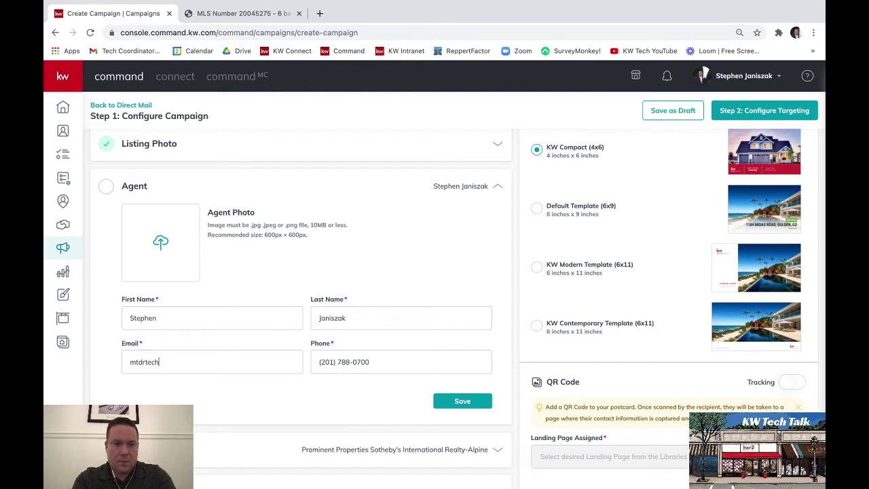
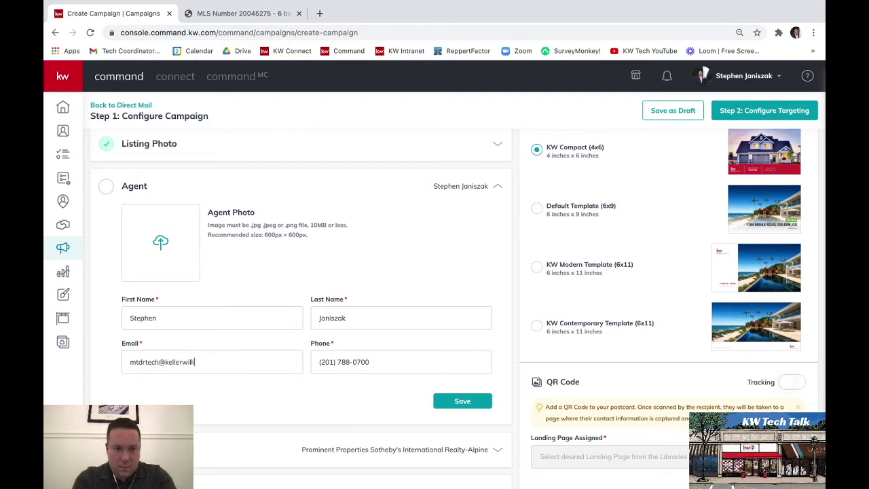
key(Tab)
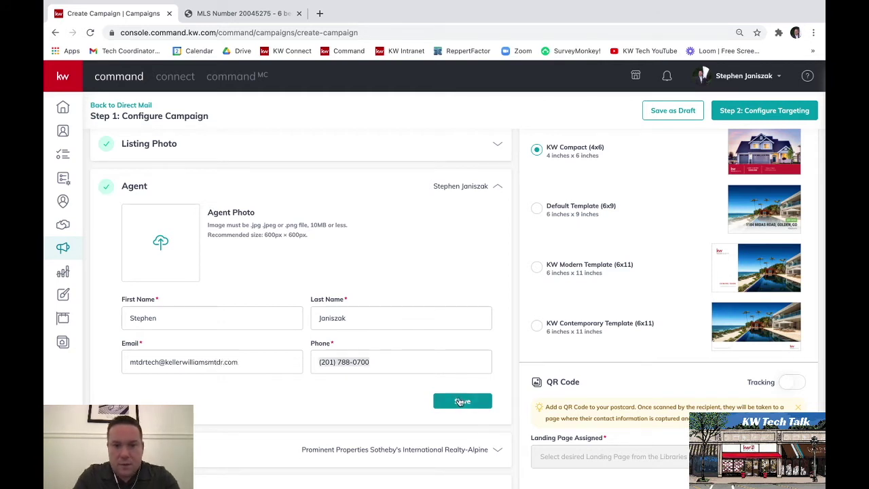
click(461, 403)
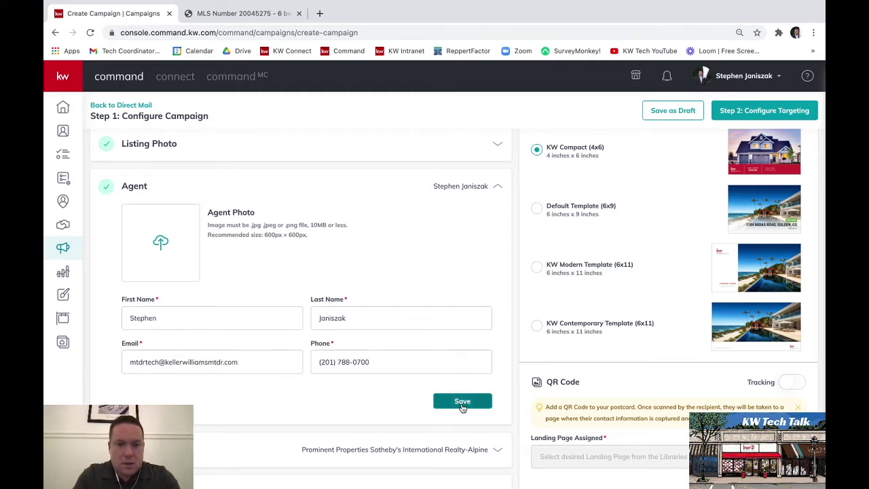
click(155, 229)
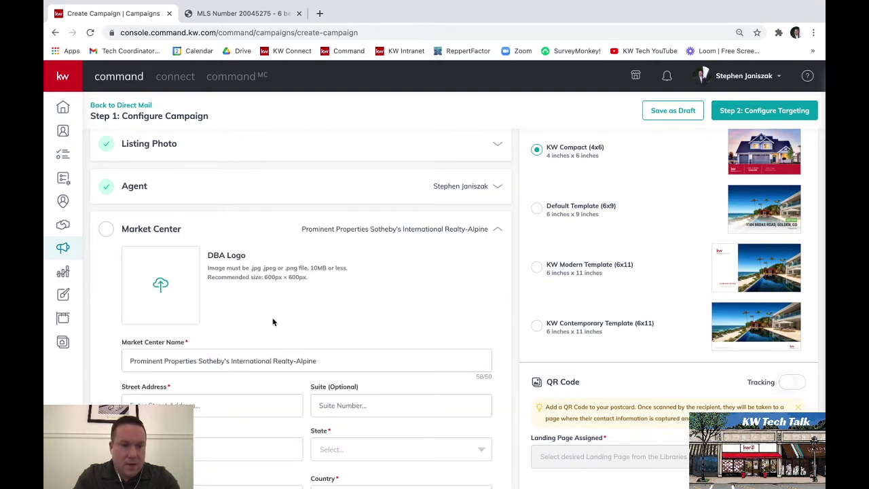
- Rename the market center to 'KW Maplewood' and fill in its street address and city
scroll(303, 310, down, 1)
drag(317, 310, 134, 310)
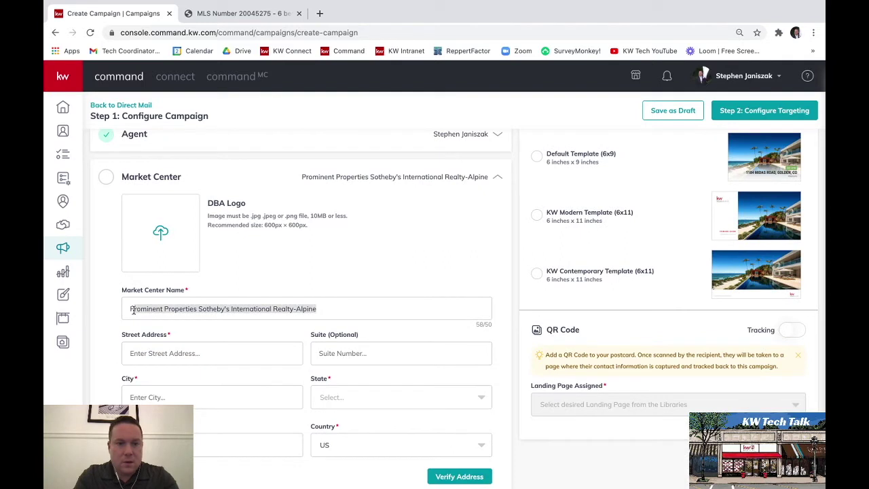
click(379, 305)
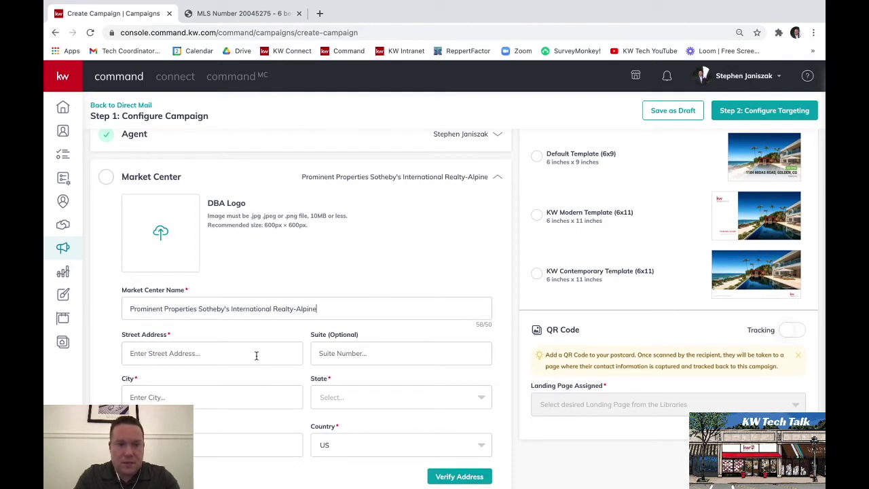
click(256, 355)
click(356, 313)
drag(352, 309, 114, 312)
scroll(325, 253, down, 1)
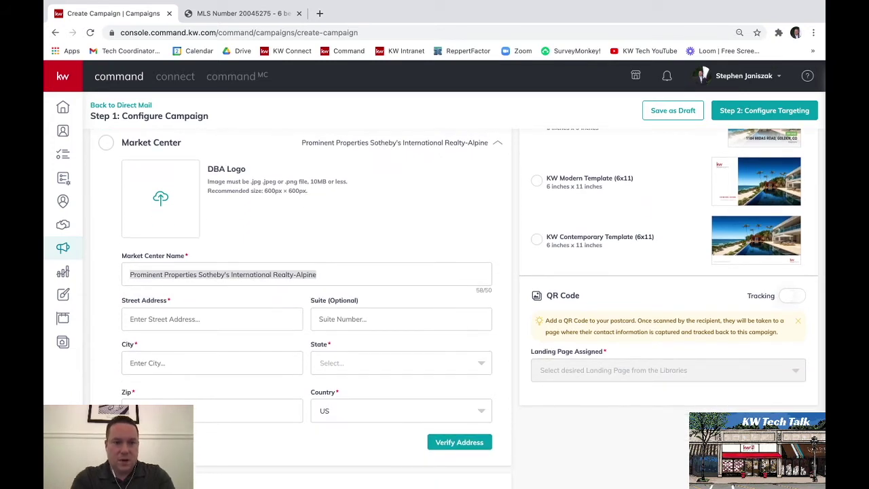
text(KW Maplewood)
key(Tab)
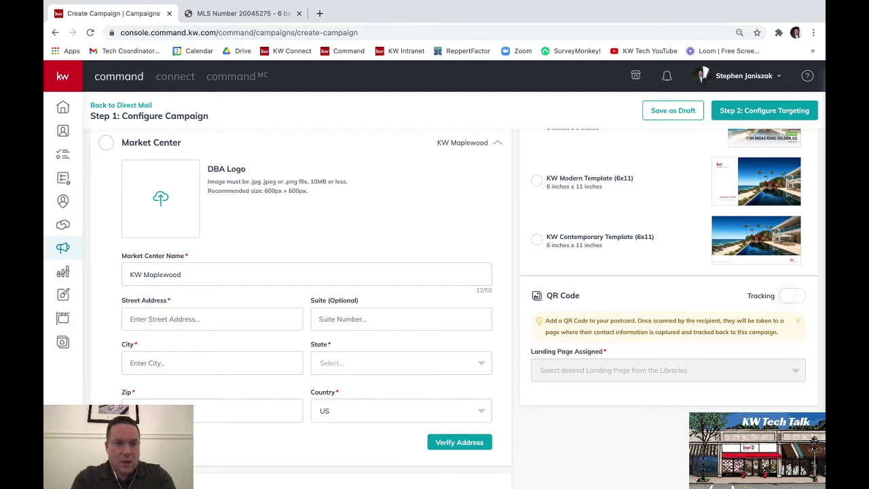
text(181 Maplewood Ave)
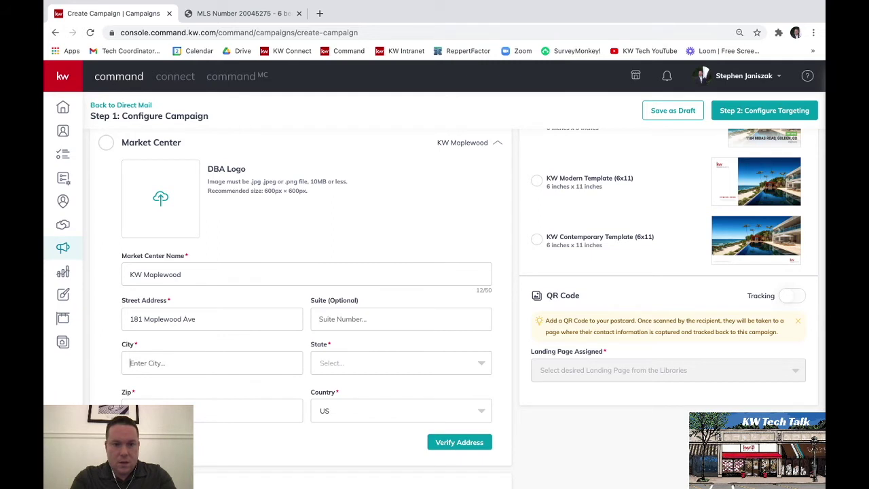
text(Maplewoo)
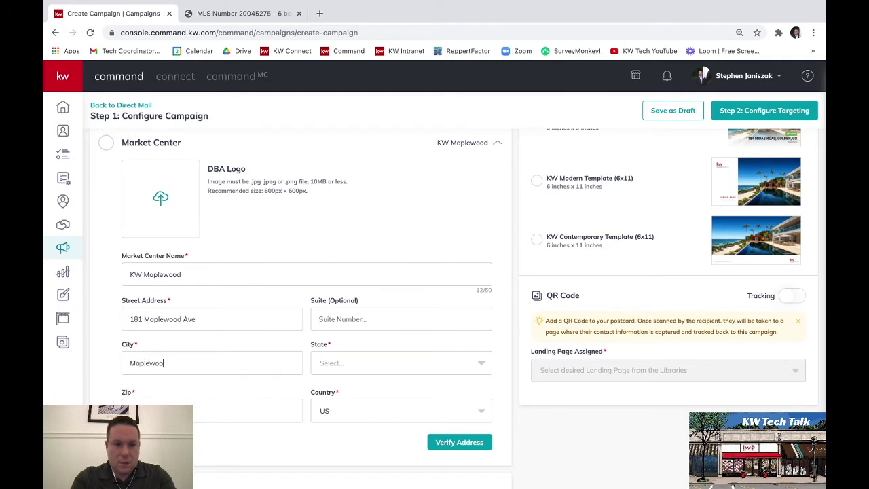
text(N)
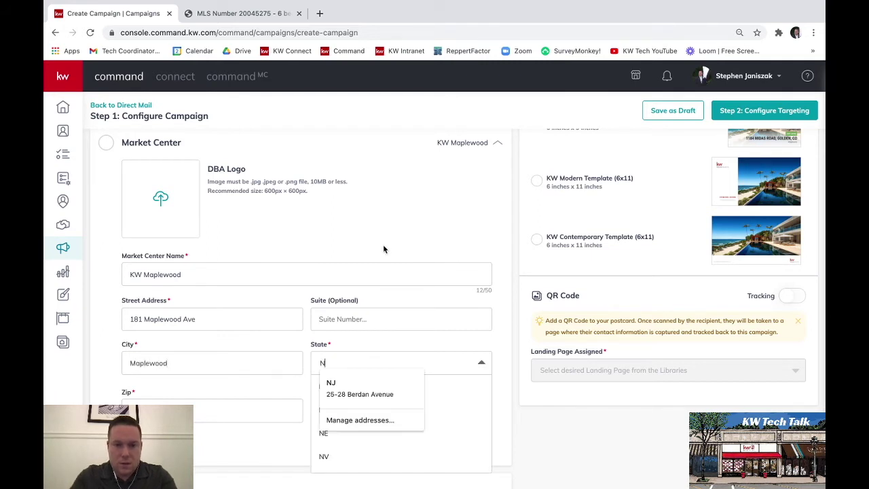
text(J)
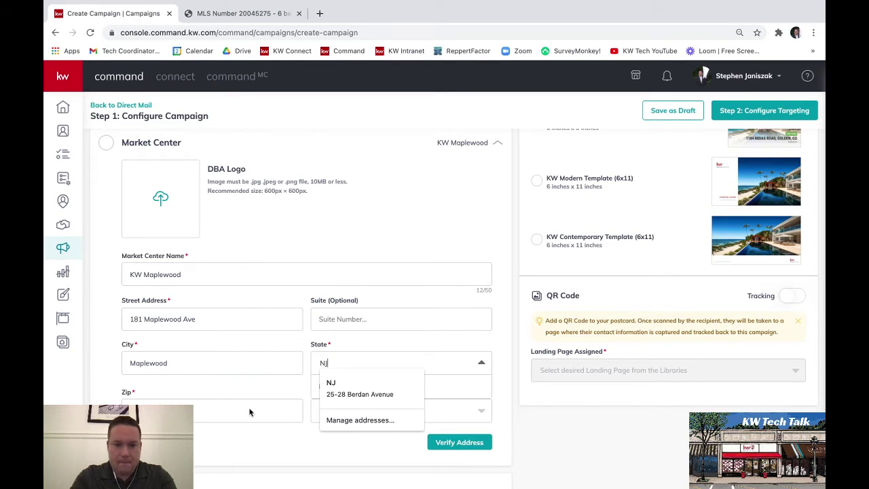
- Enter zip 08845, set the state to NJ, and submit the address for verification
click(203, 411)
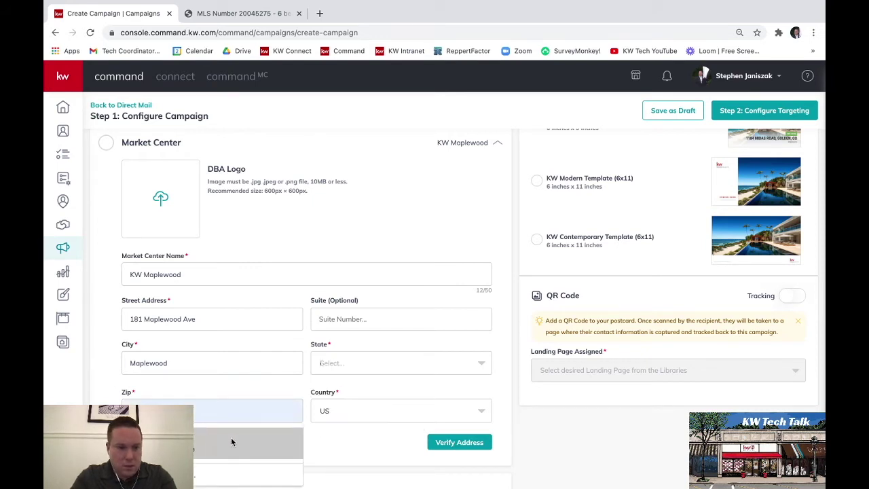
click(308, 424)
click(238, 409)
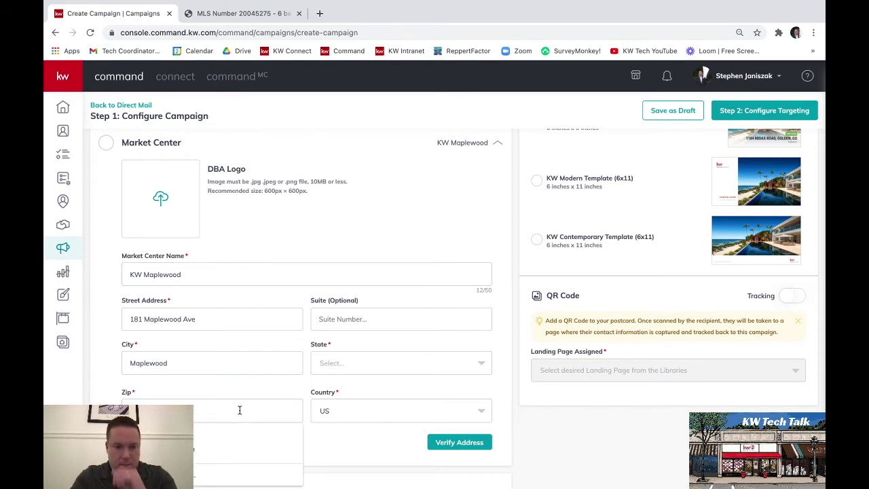
key(Escape)
text(08845)
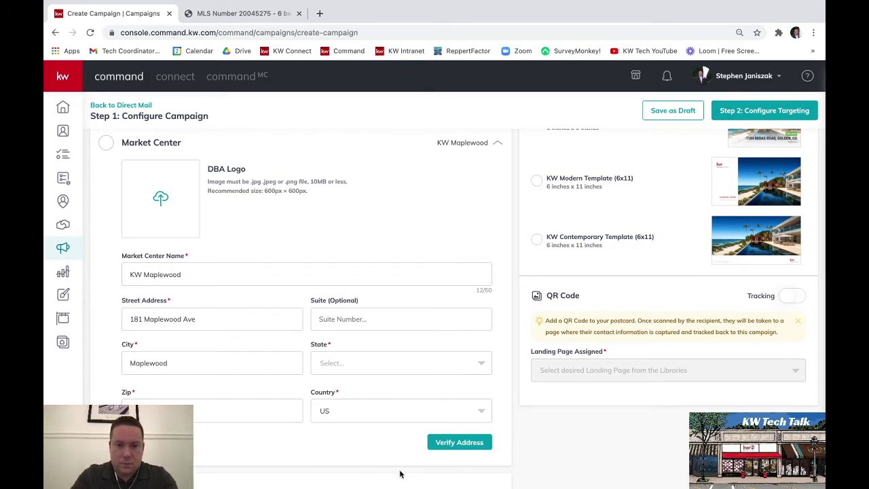
click(454, 442)
click(344, 281)
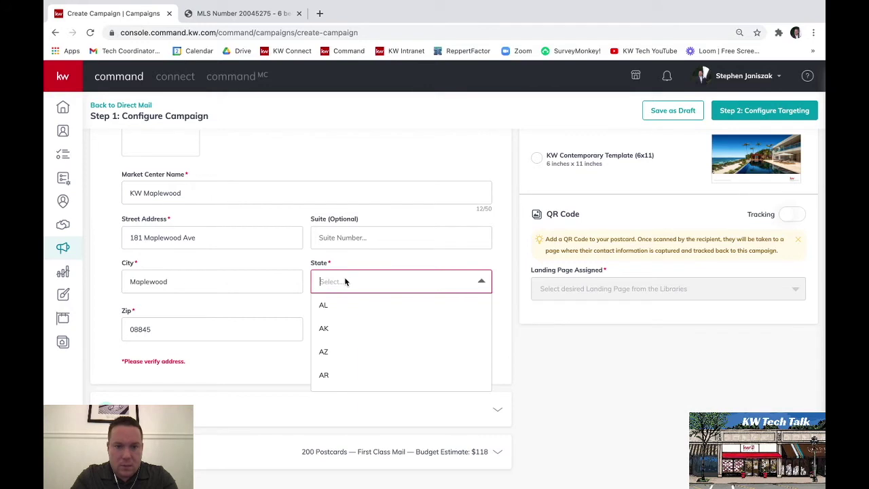
text(n)
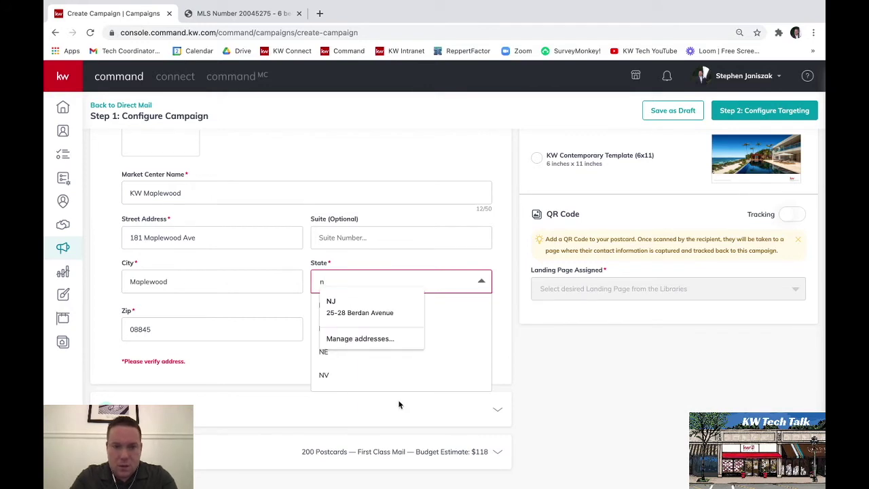
scroll(407, 376, down, 2)
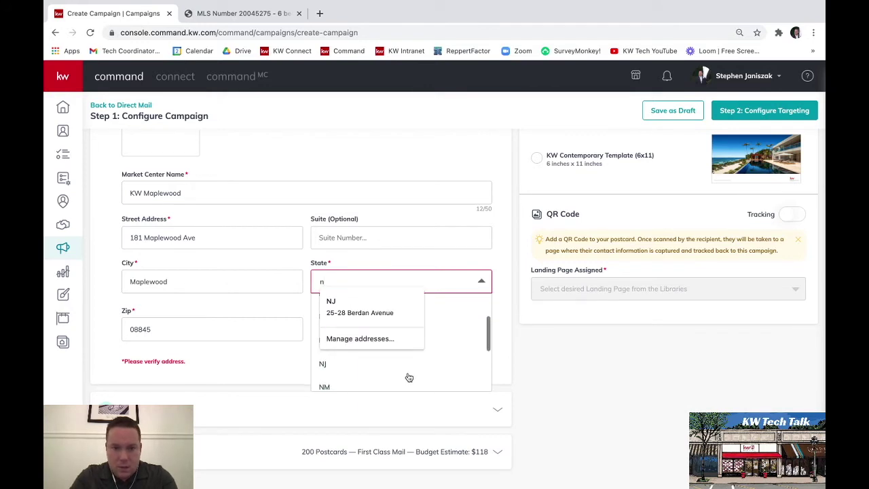
click(355, 367)
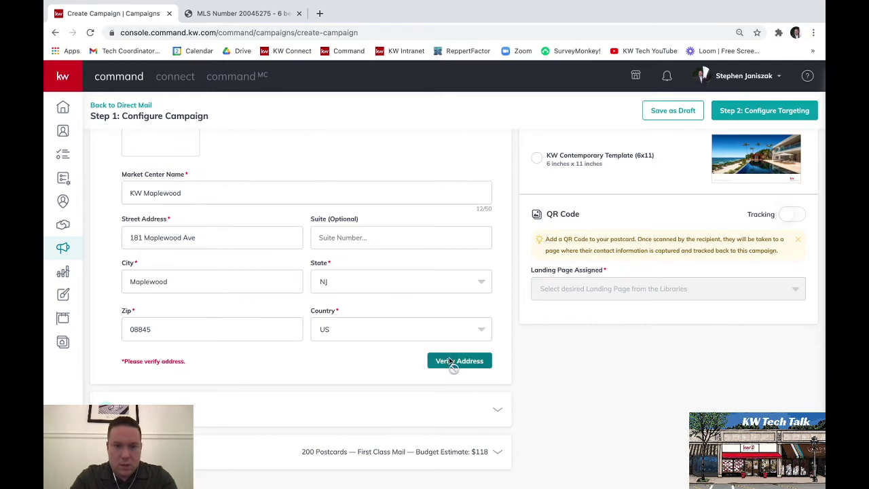
click(452, 362)
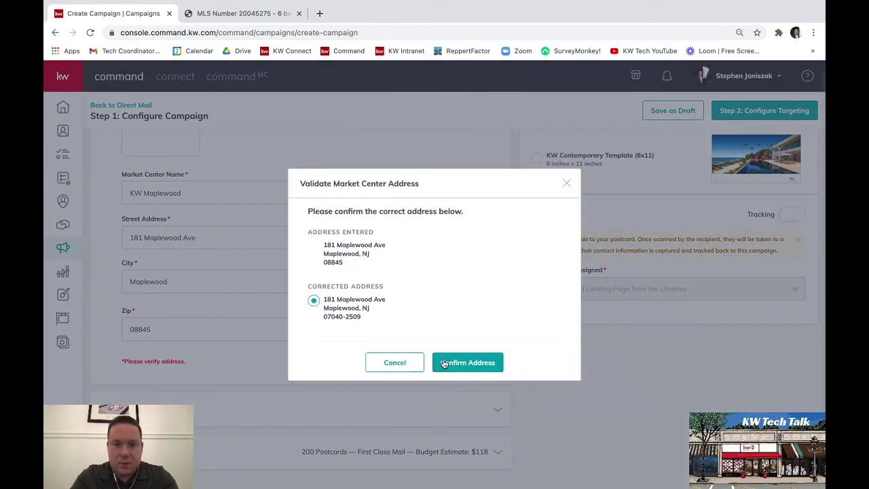
- Accept the corrected market center address ending 07040-2509 and expand the Targeting section
click(467, 364)
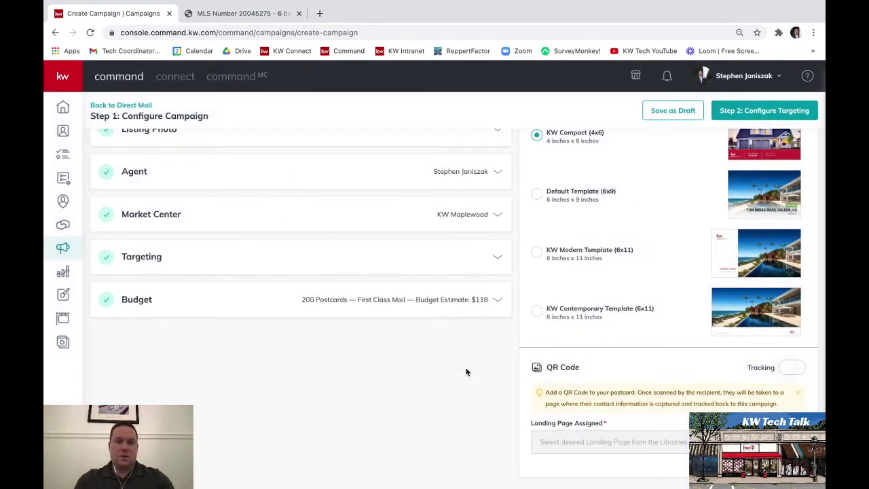
click(145, 259)
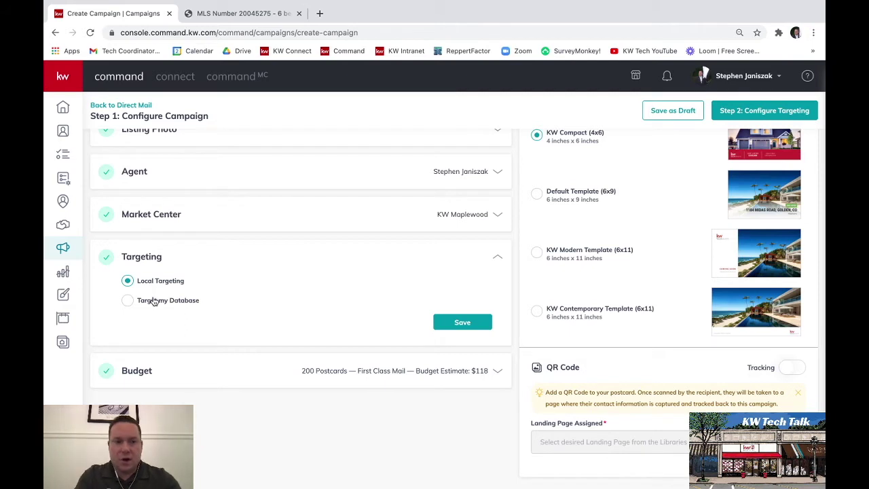
- After briefly trying database contacts, save Local Targeting and expand the Budget section
click(154, 300)
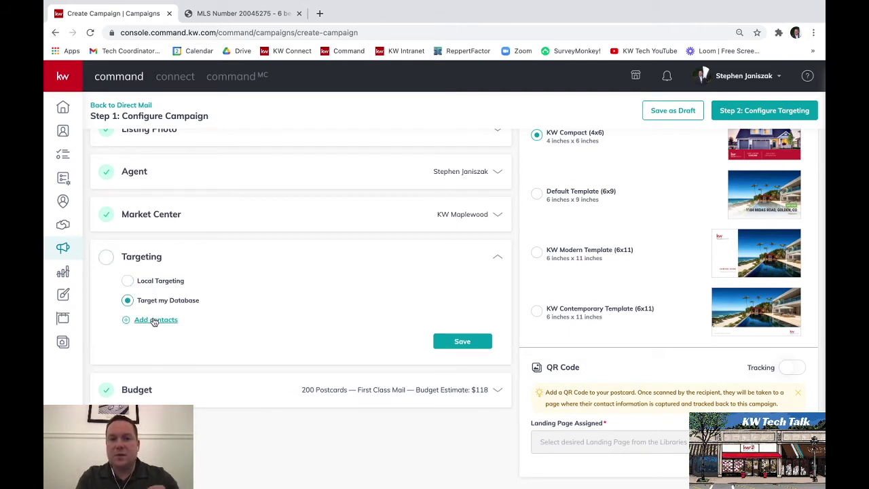
click(154, 321)
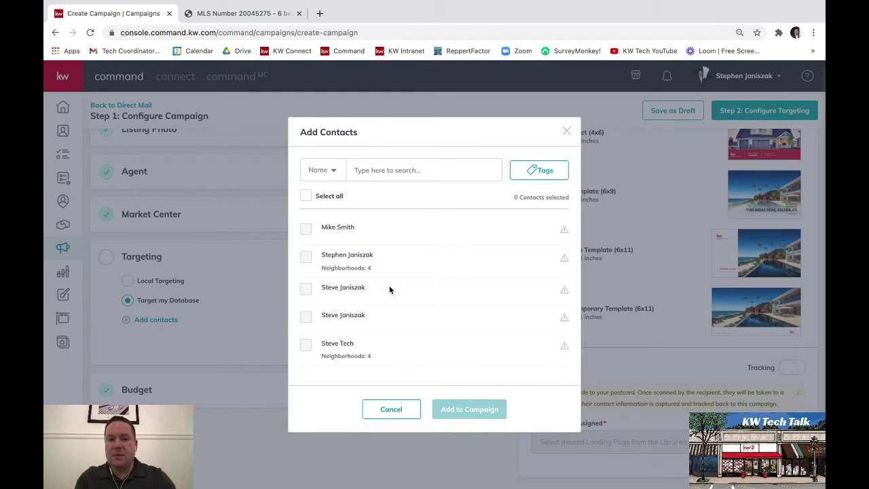
click(391, 409)
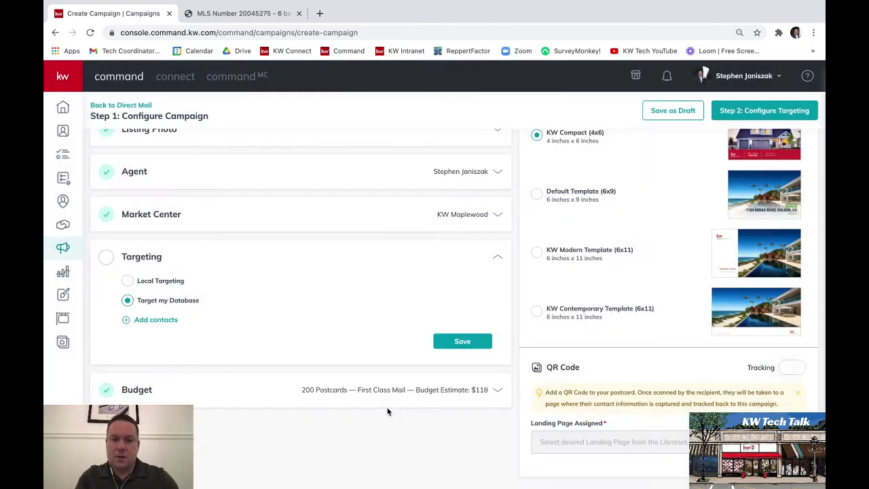
click(144, 283)
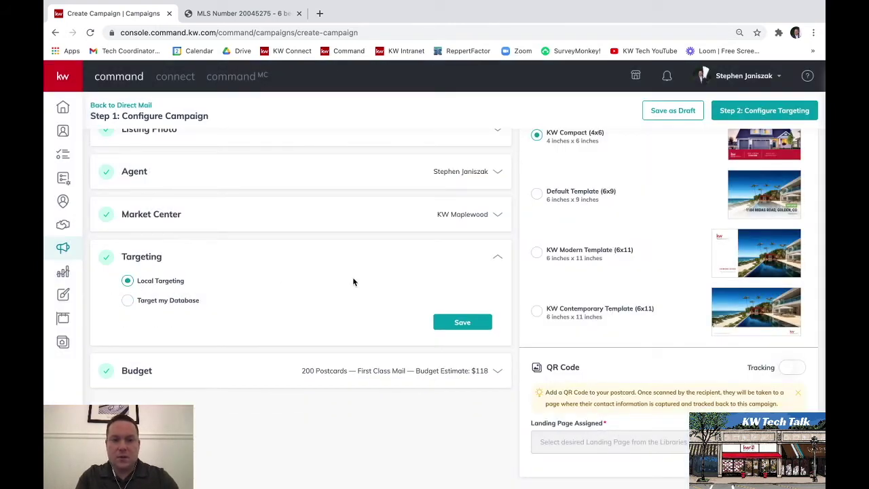
click(468, 325)
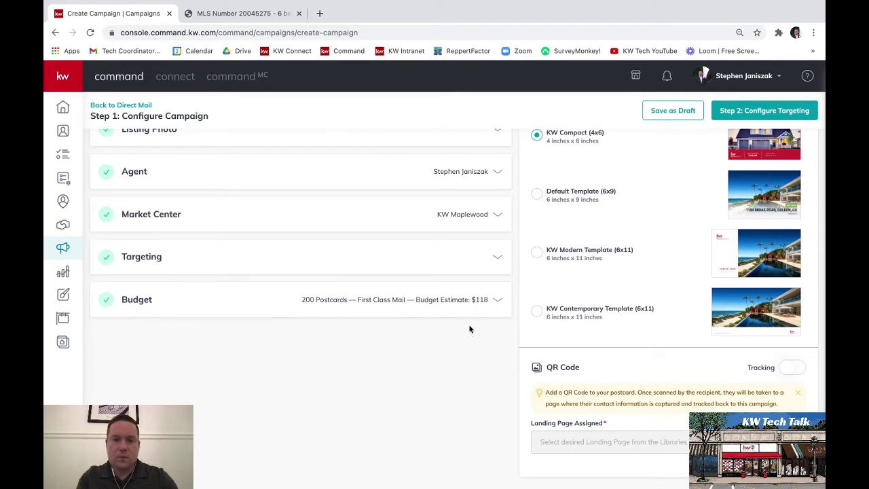
click(144, 303)
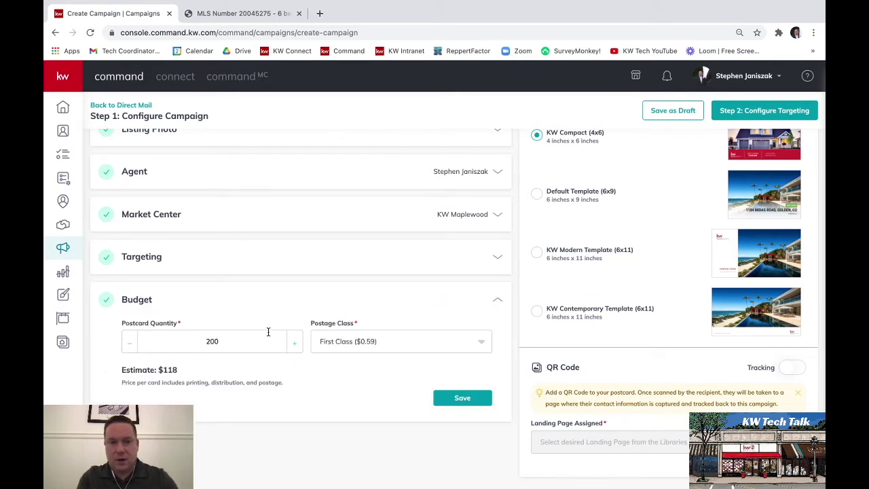
- Set postage to First Class ($0.59) and save the 200-postcard budget at $118.00
click(479, 342)
click(401, 364)
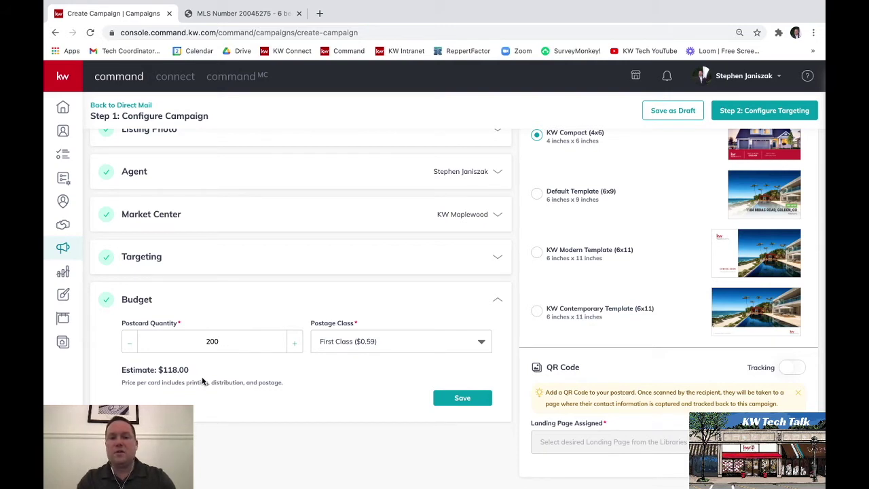
click(459, 404)
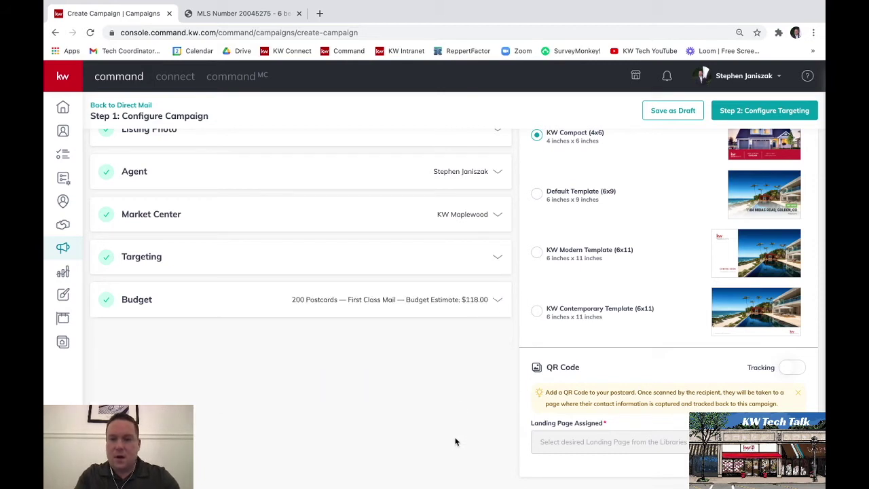
scroll(475, 407, up, 2)
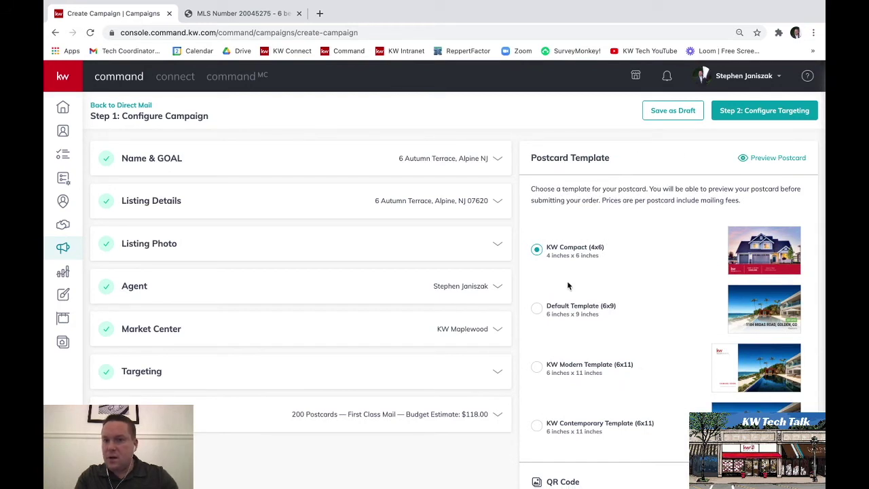
scroll(565, 264, down, 1)
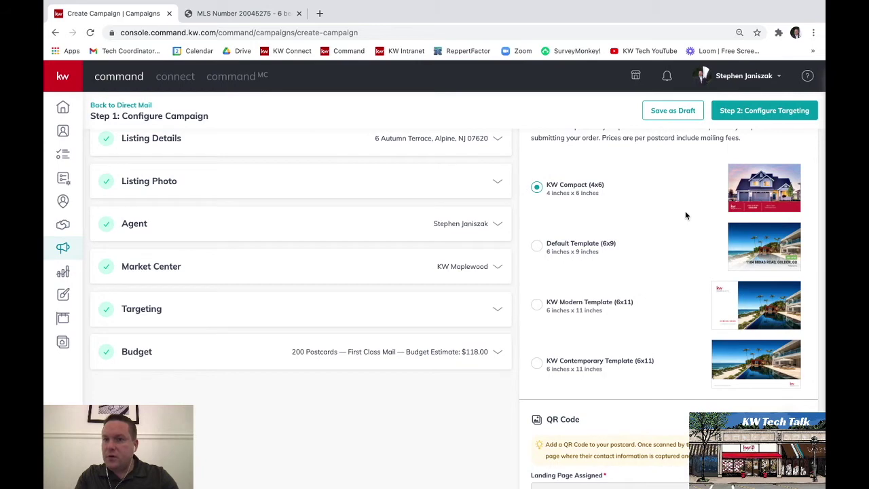
- Preview the front and back of the KW Compact postcard
scroll(684, 215, up, 1)
click(760, 152)
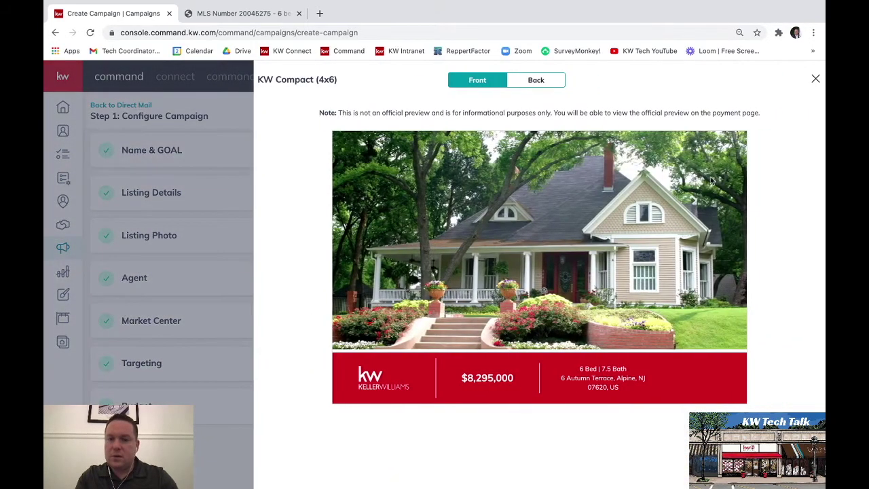
click(538, 82)
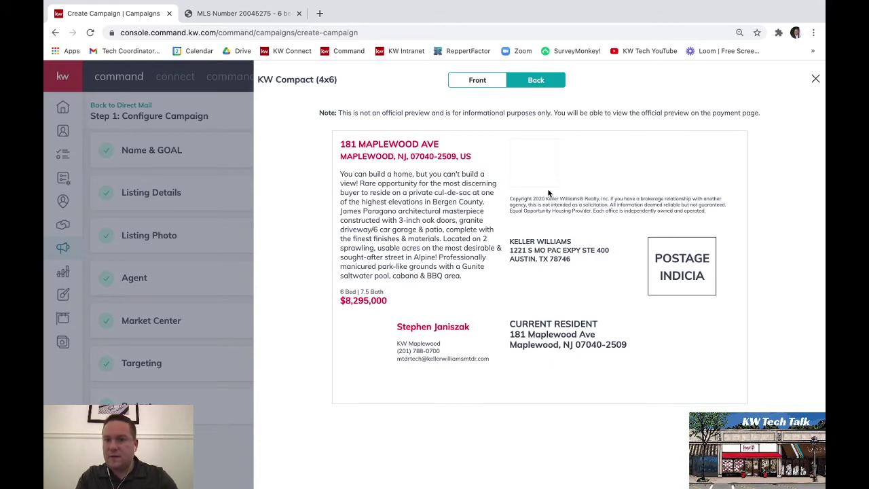
click(813, 80)
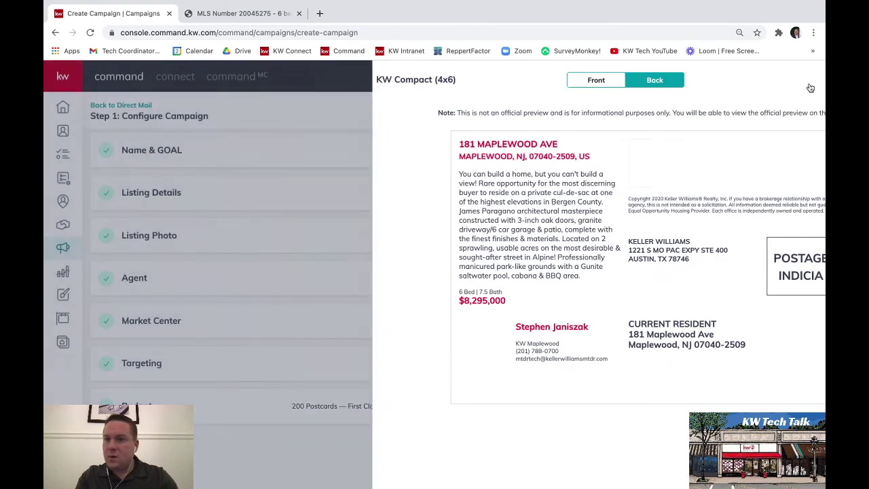
- Select the KW Modern Template (6x11) and preview its front and back
click(536, 359)
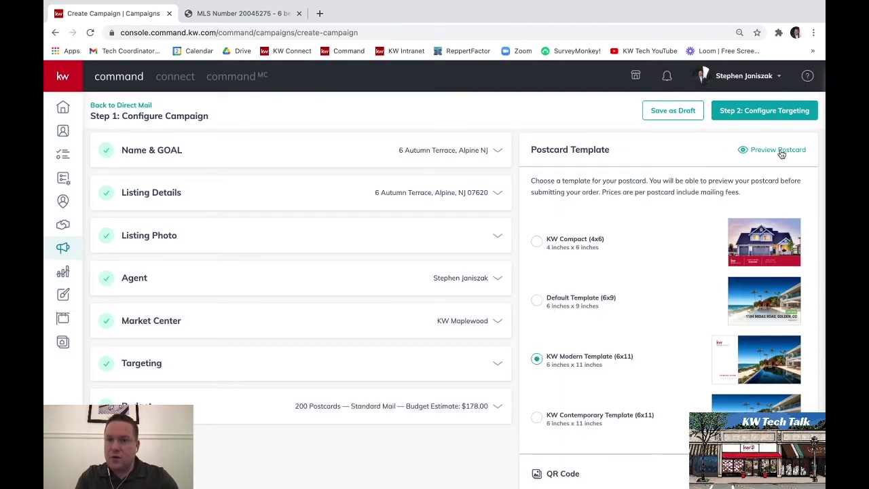
click(778, 150)
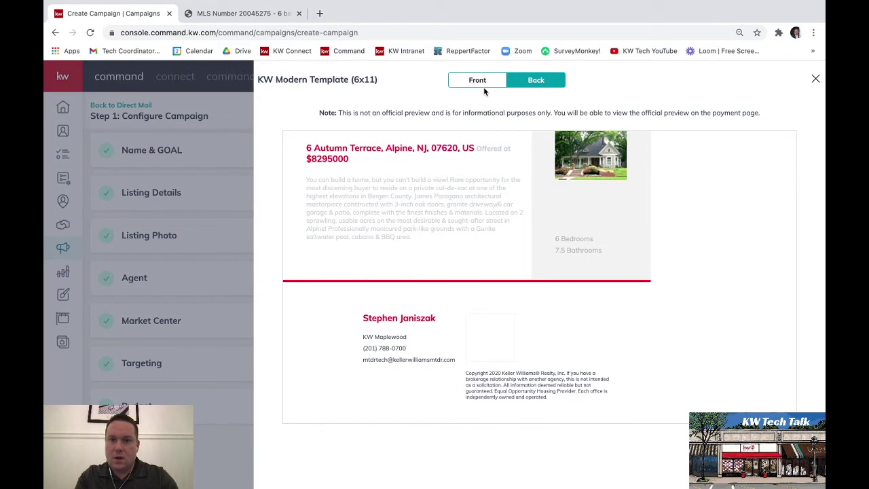
click(477, 90)
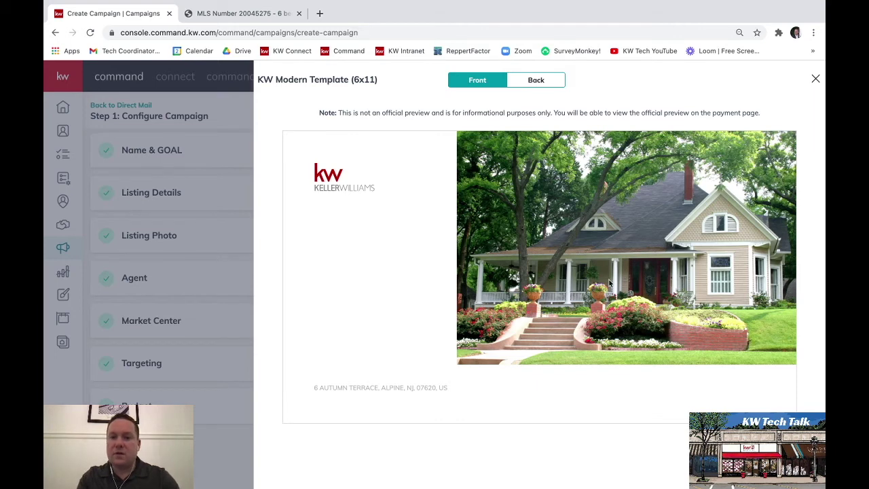
click(540, 85)
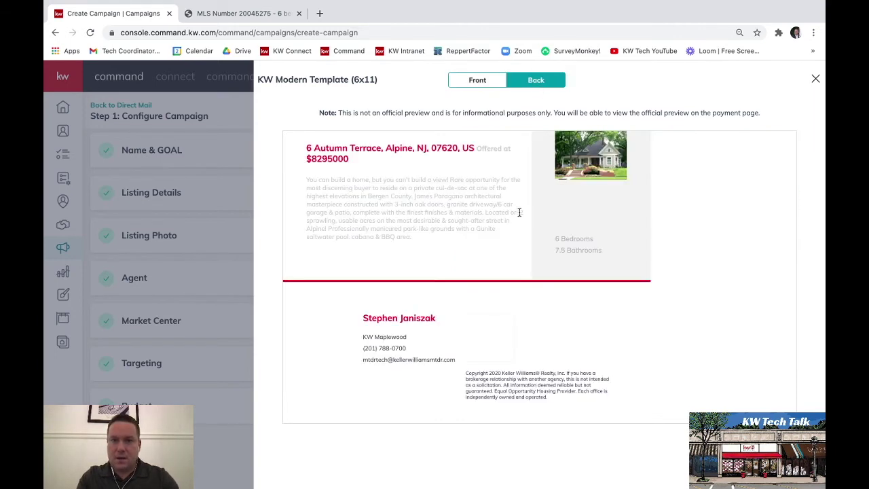
click(816, 79)
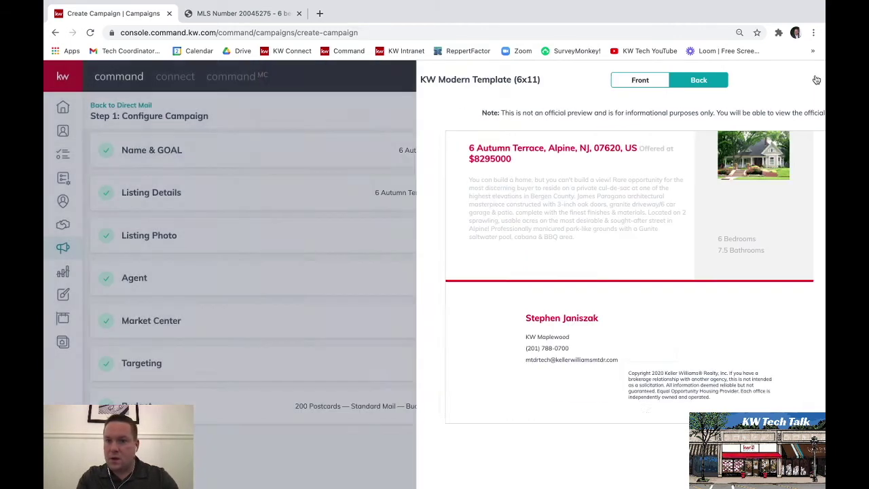
scroll(626, 362, down, 3)
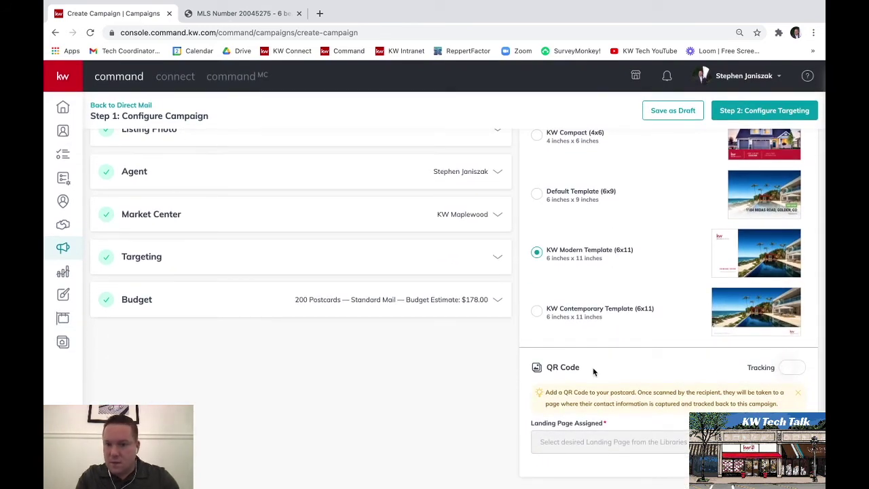
- Turn on QR code tracking and assign landing page 'new landing page template 1Lifj_gA'
click(785, 372)
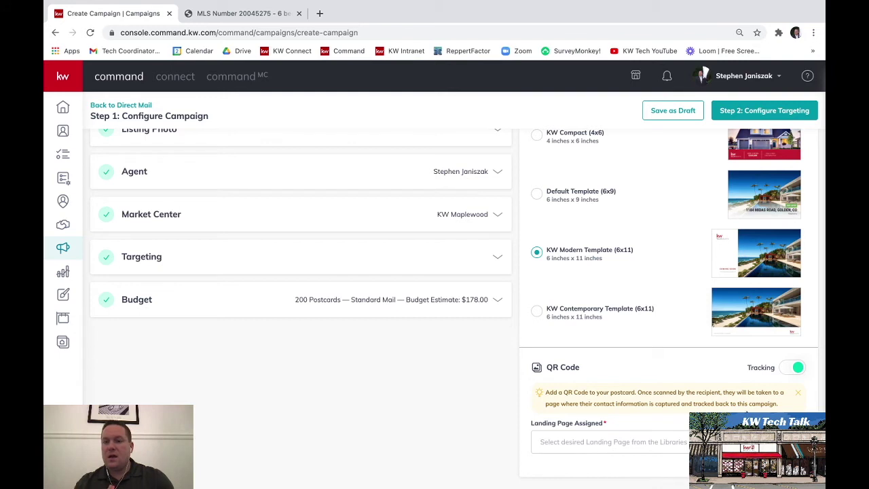
click(603, 445)
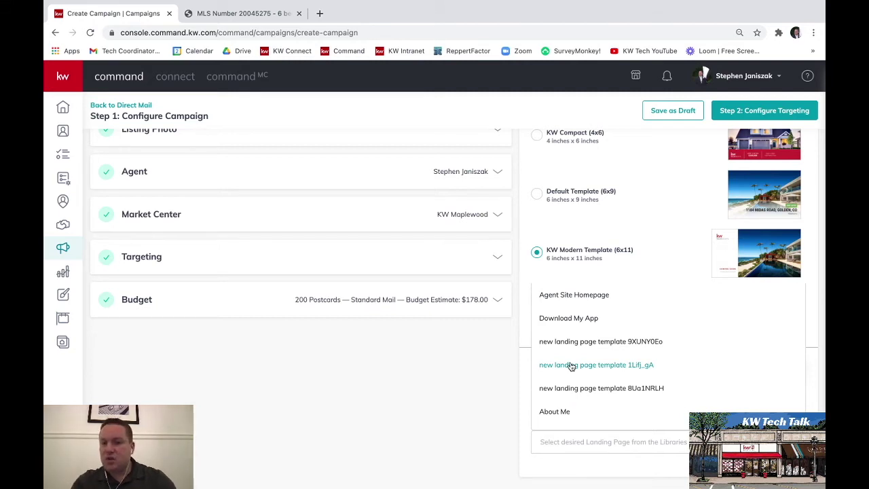
click(571, 366)
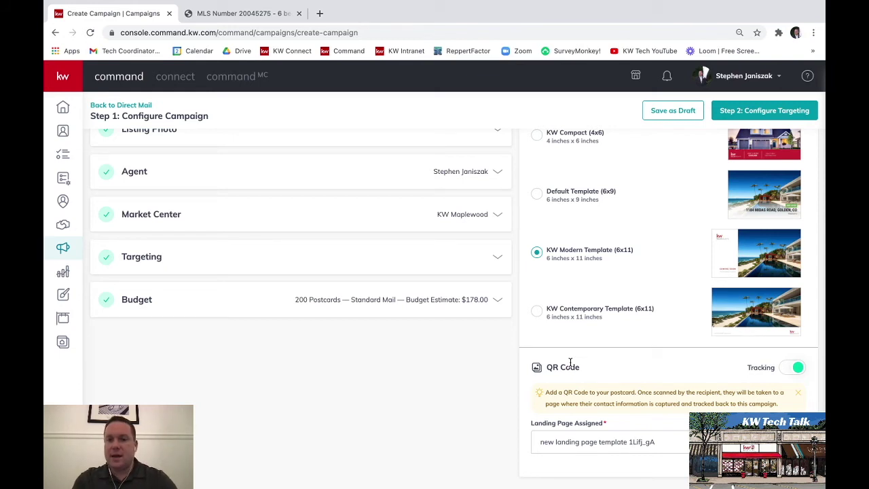
scroll(667, 305, up, 3)
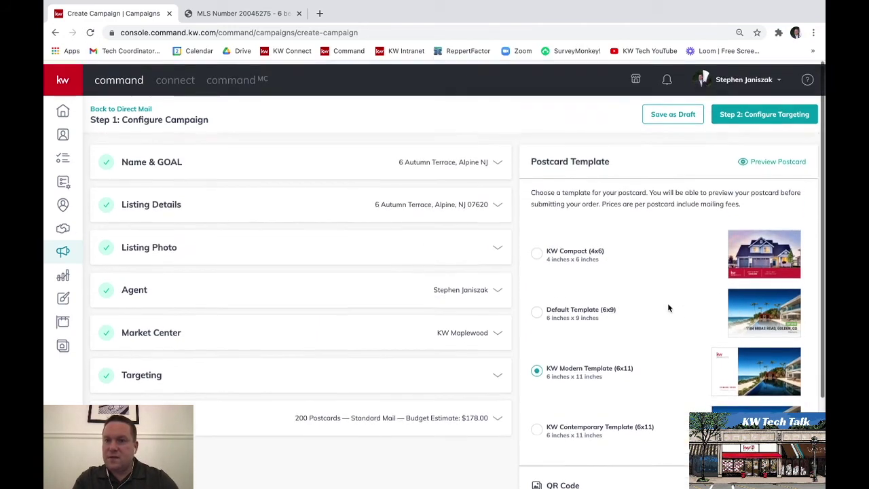
click(729, 119)
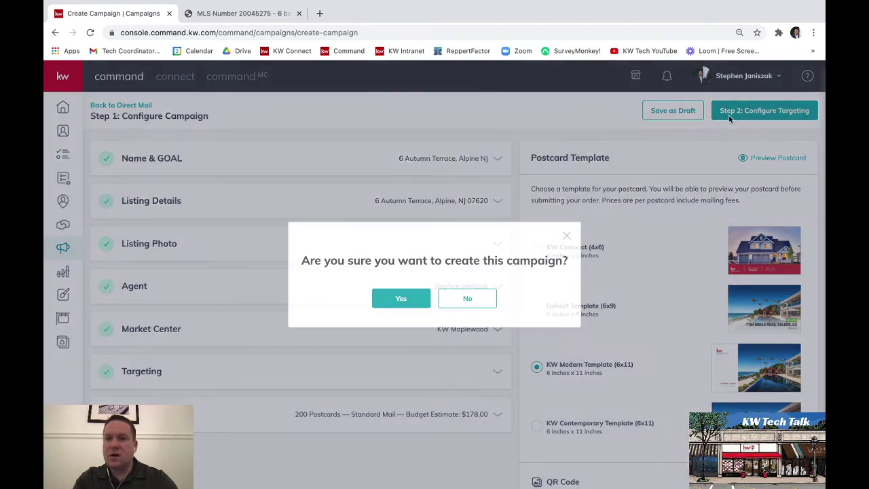
- Confirm creating the campaign to reach Step 2: Configure Targeting
click(411, 307)
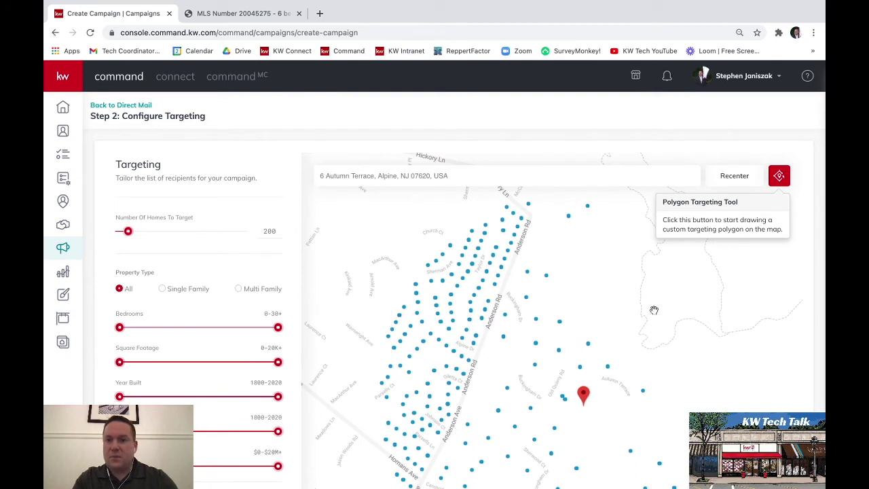
- Try the single-family and multi-family property types, then return to All
scroll(816, 312, down, 2)
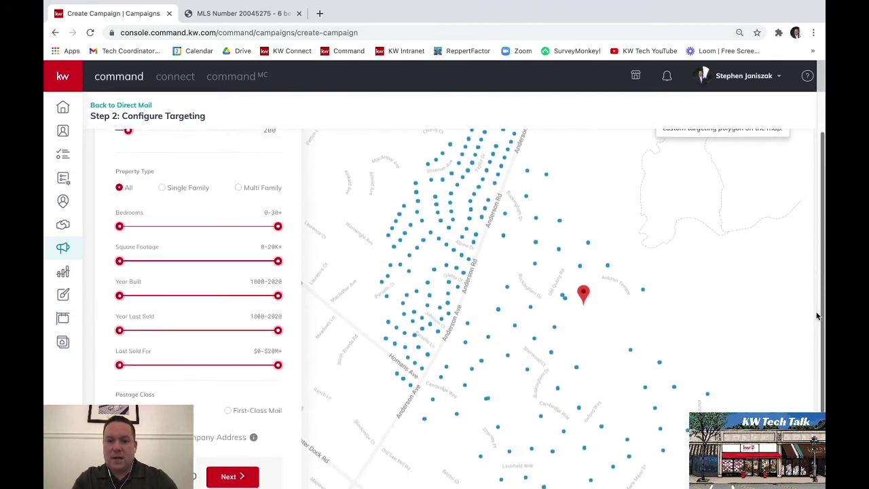
scroll(817, 315, down, 2)
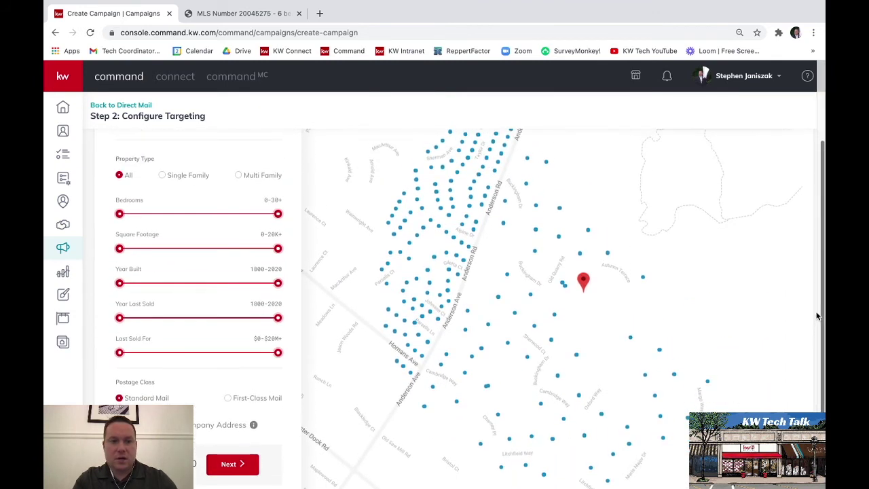
scroll(816, 315, up, 1)
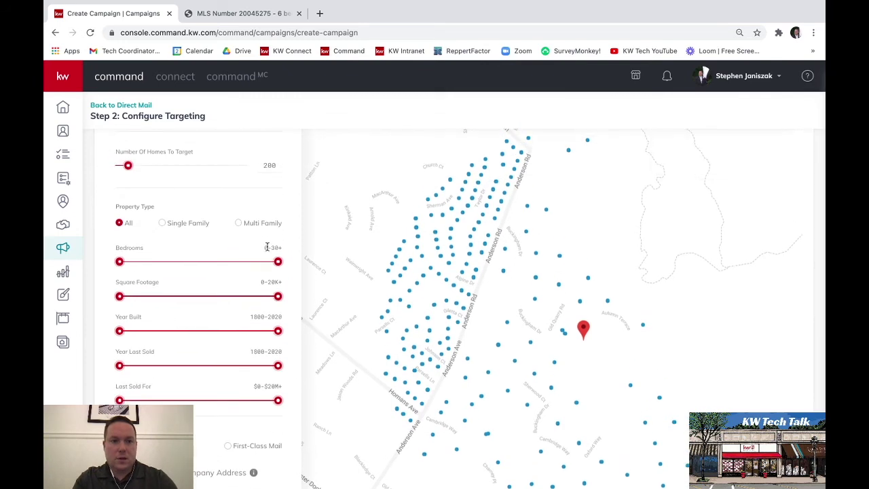
click(164, 223)
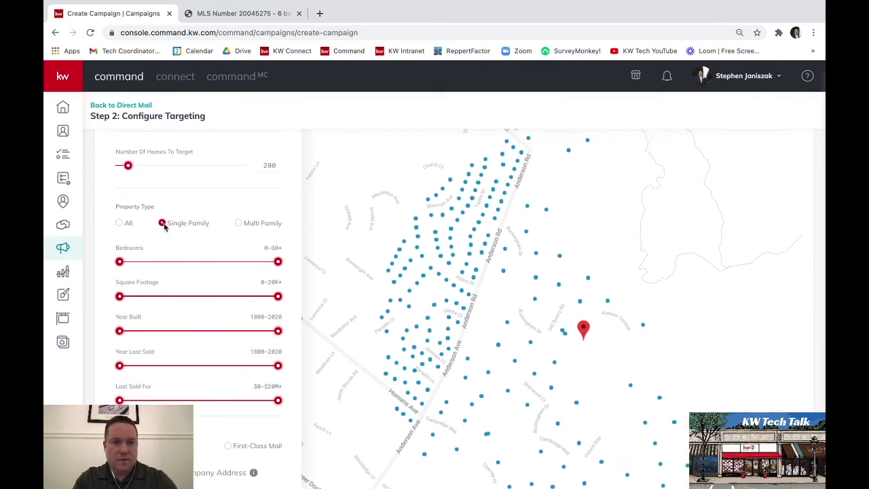
click(239, 224)
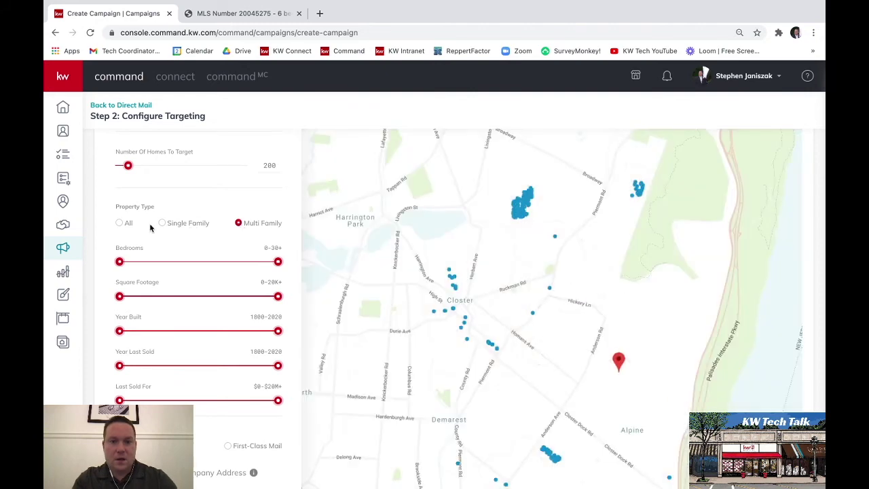
click(119, 223)
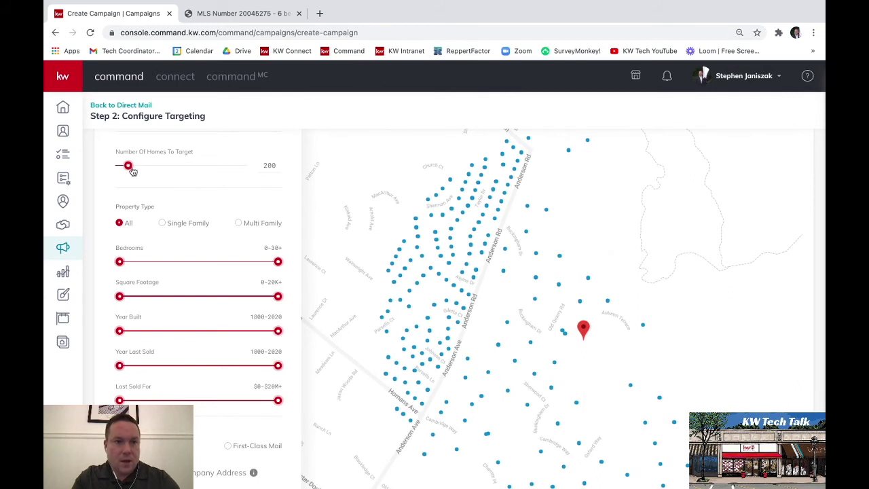
- Raise the number of homes to target to 878, totaling $781.42
drag(129, 168, 267, 167)
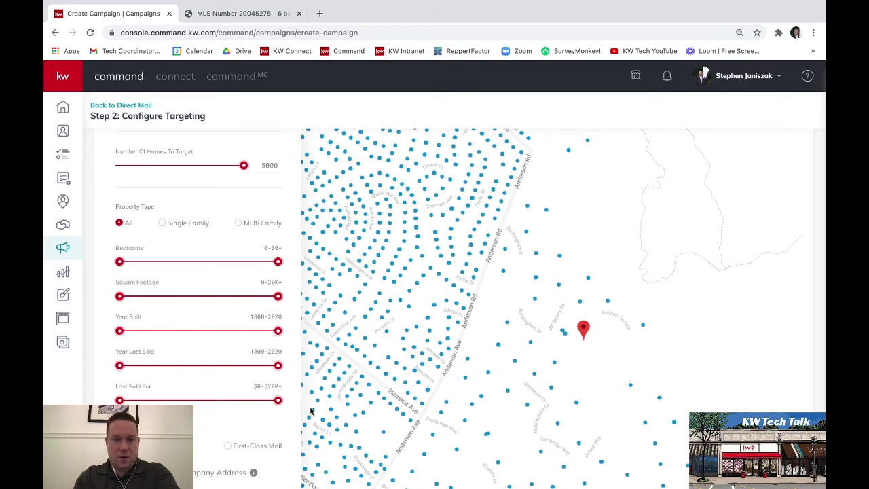
scroll(289, 419, down, 2)
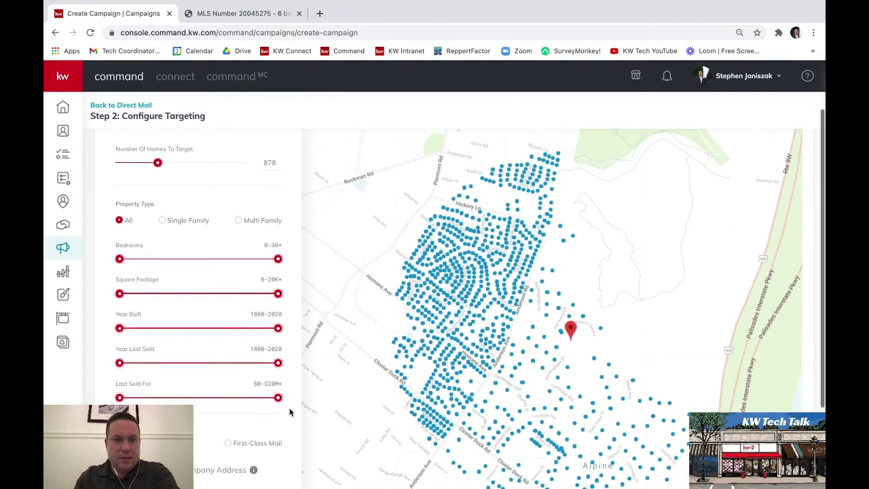
scroll(289, 412, down, 2)
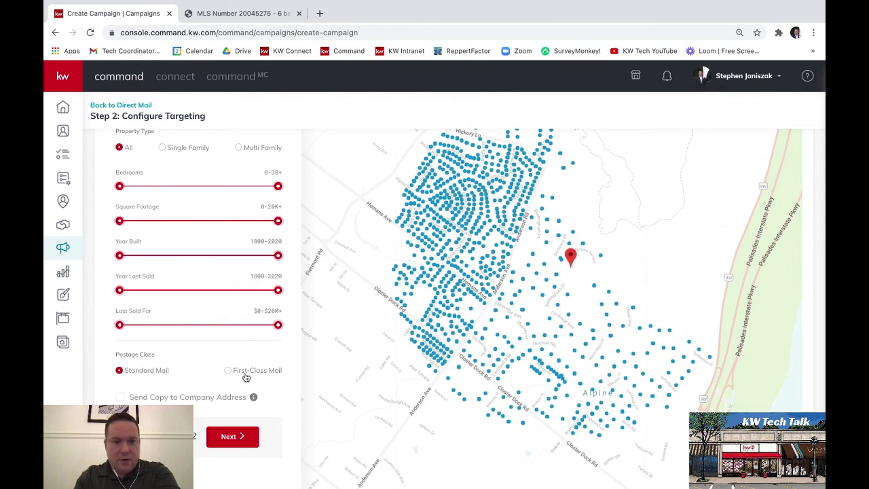
scroll(246, 378, up, 4)
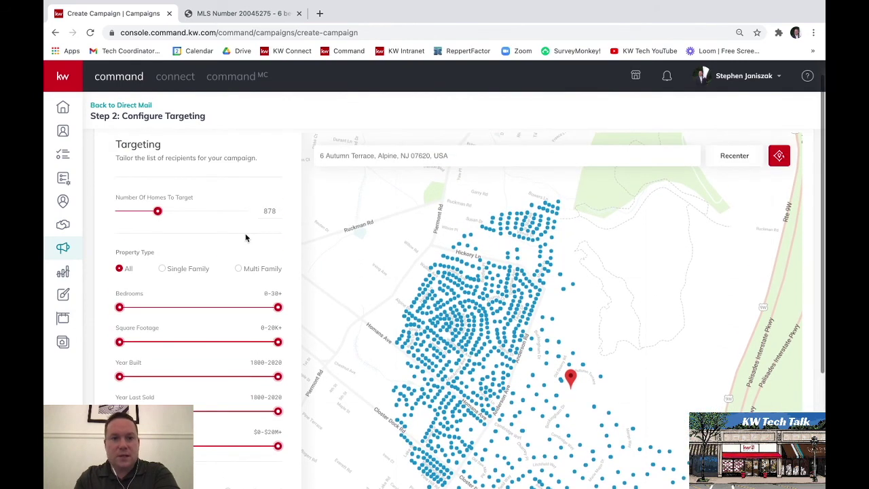
scroll(245, 238, down, 5)
scroll(246, 238, up, 2)
scroll(247, 236, down, 2)
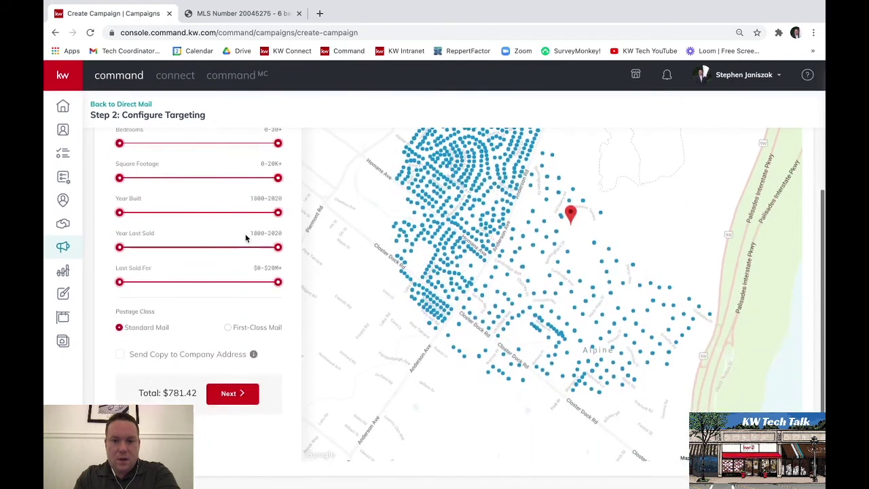
- Continue to Preview & Payment and open the larger PDF proof of the postcard
click(231, 394)
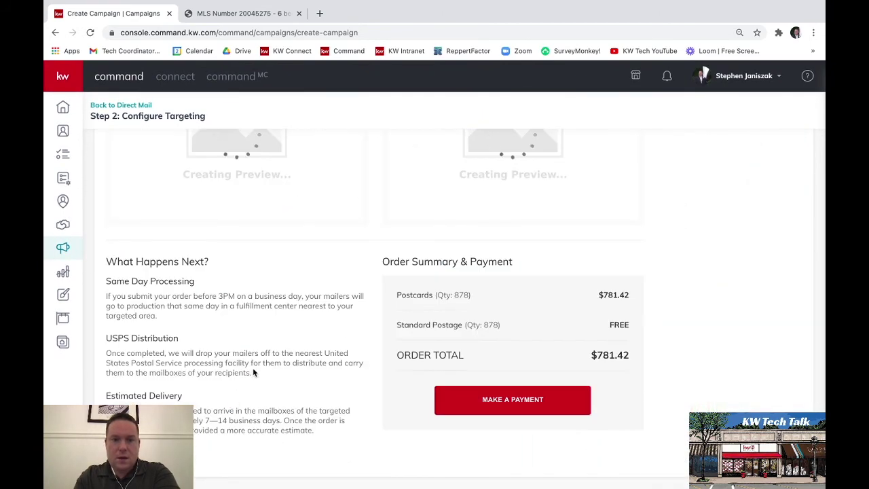
scroll(252, 370, up, 5)
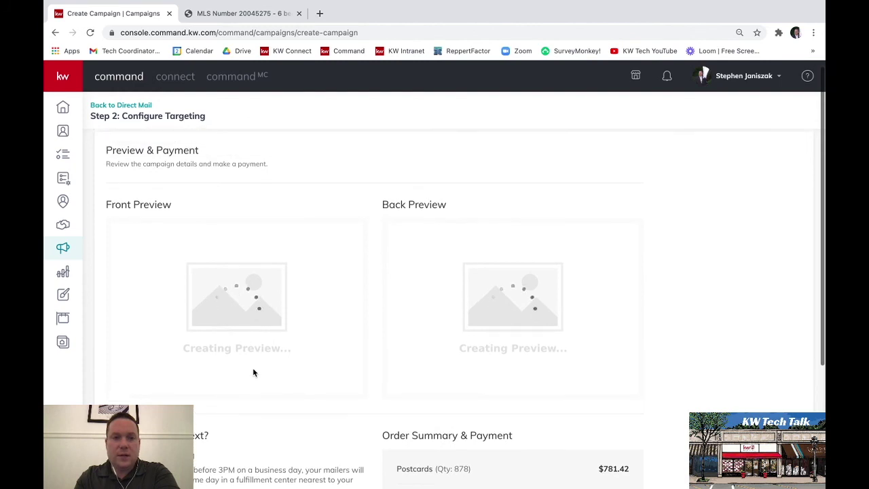
scroll(253, 372, down, 3)
scroll(252, 372, down, 3)
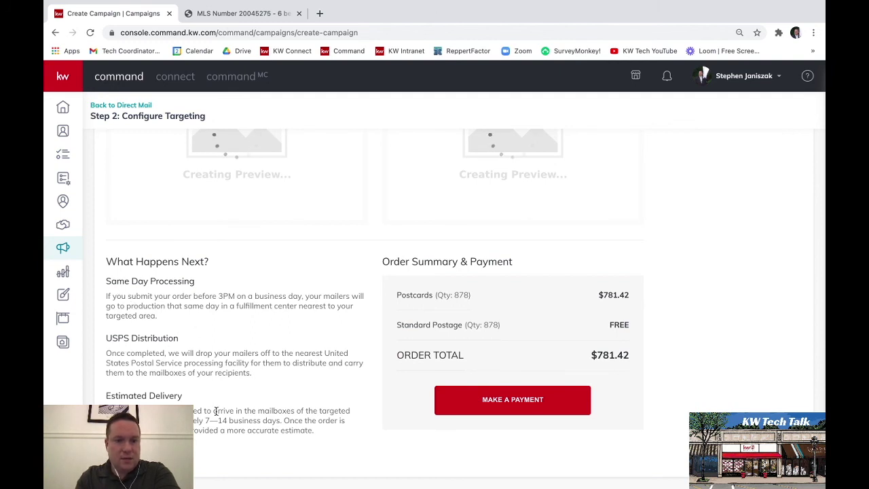
scroll(216, 411, up, 5)
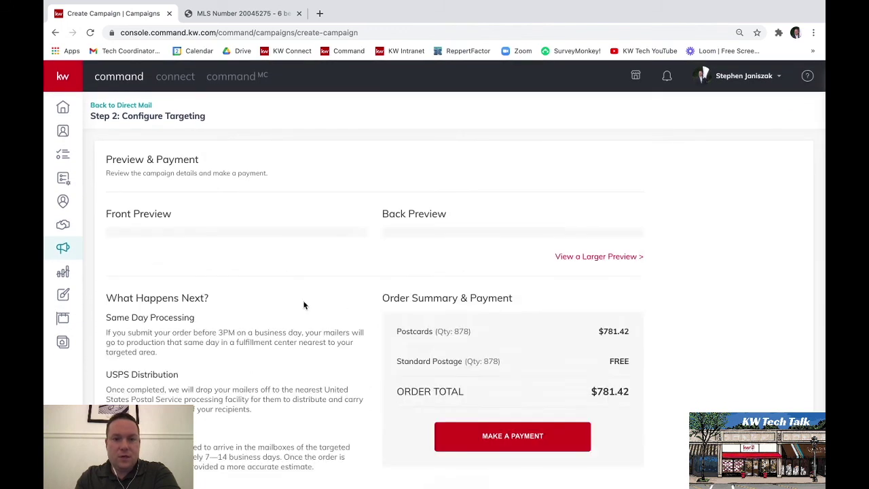
scroll(362, 321, down, 1)
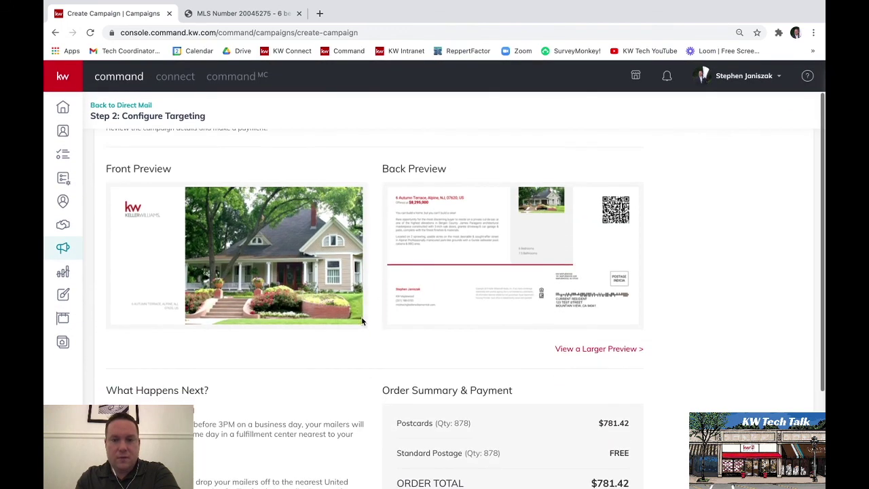
click(613, 349)
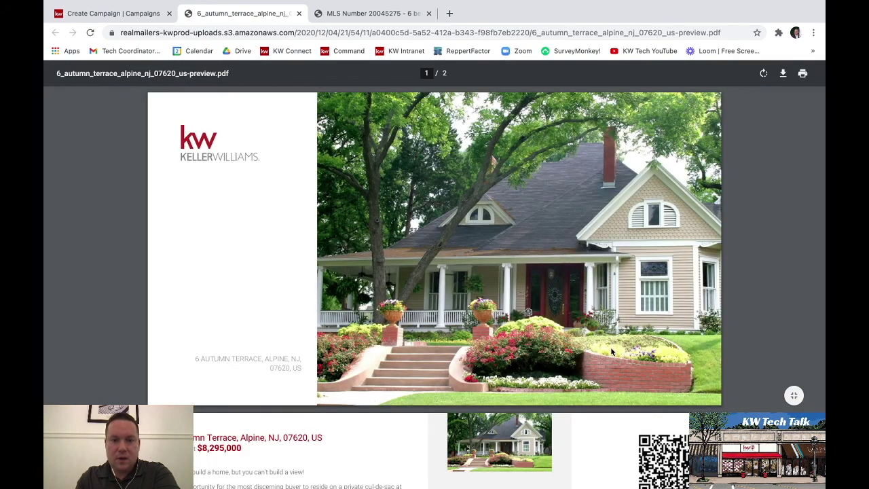
scroll(610, 351, down, 5)
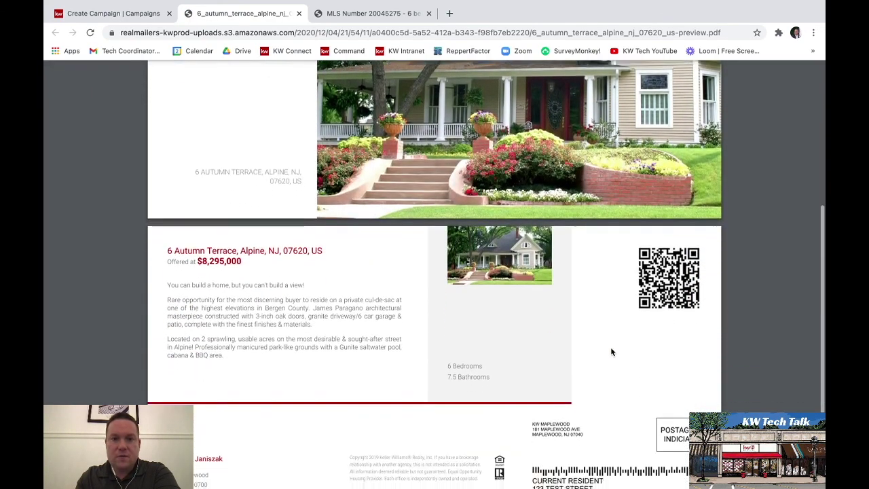
scroll(611, 352, down, 2)
scroll(611, 352, up, 3)
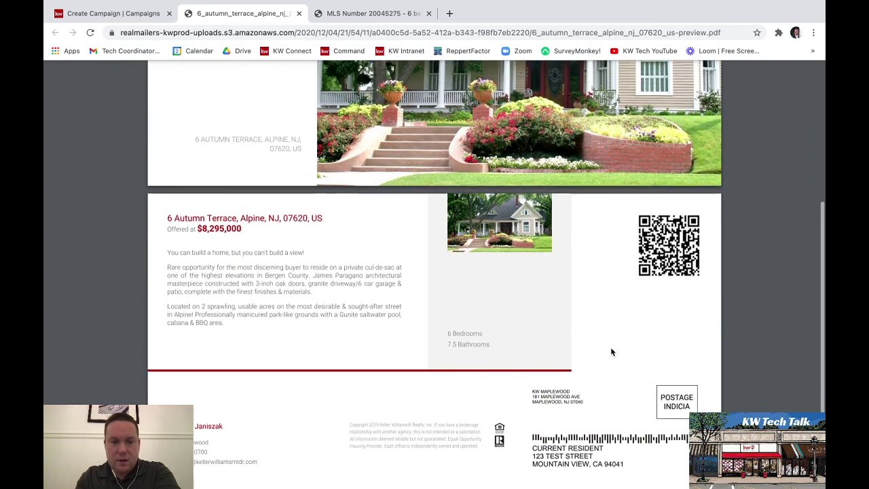
scroll(611, 350, up, 6)
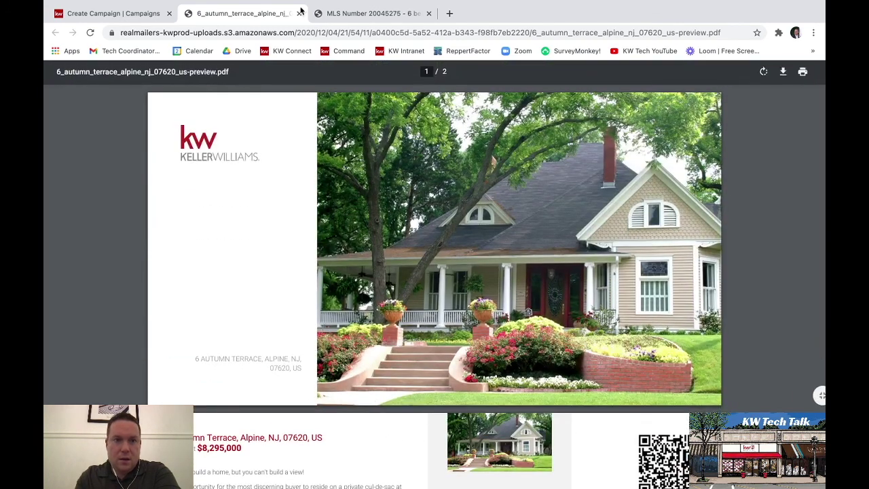
click(299, 13)
scroll(284, 275, down, 5)
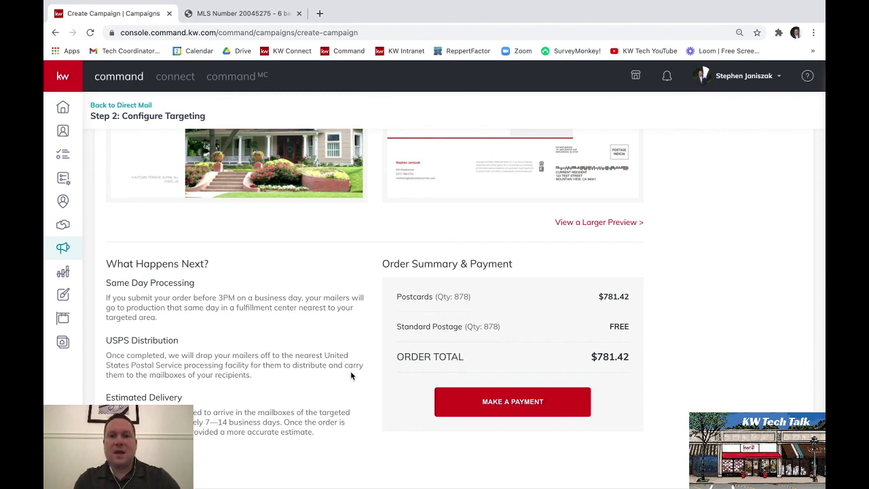
scroll(350, 375, up, 4)
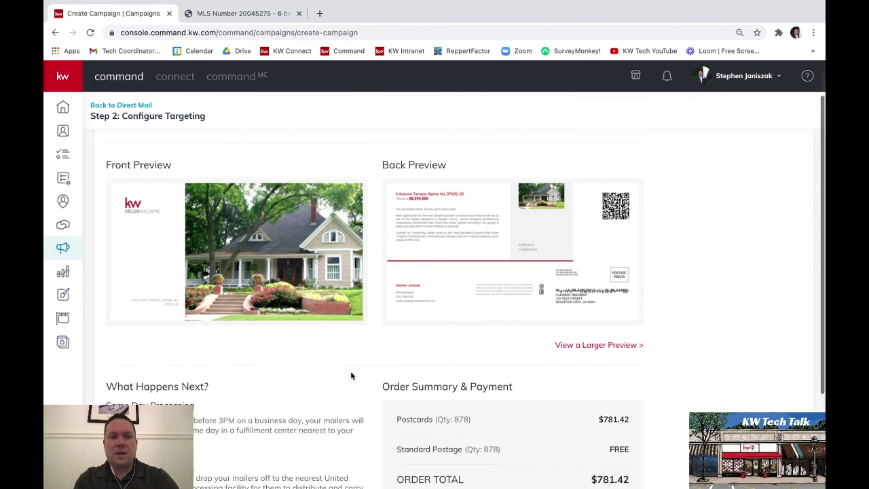
scroll(350, 375, up, 2)
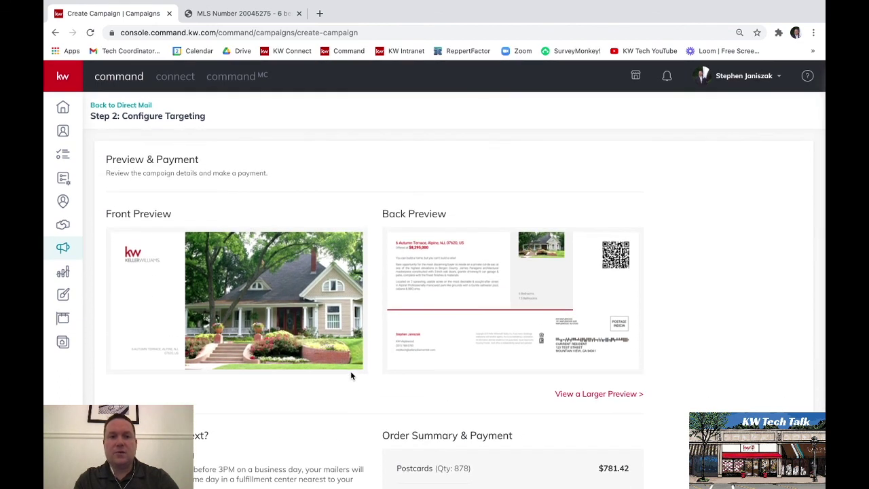